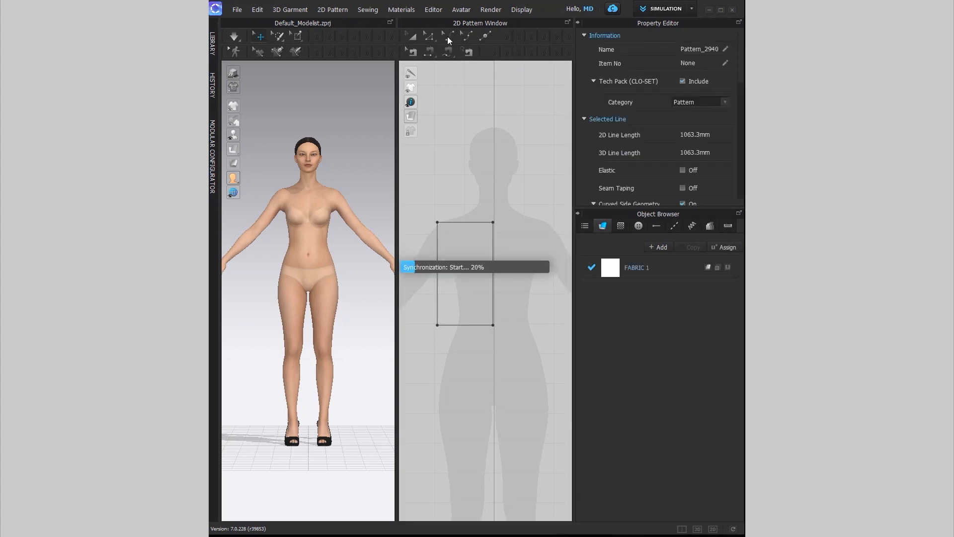
# Step: Add a point to the rectangle, slope the shoulder, and curve the armhole and neckline
pyautogui.click(486, 39)
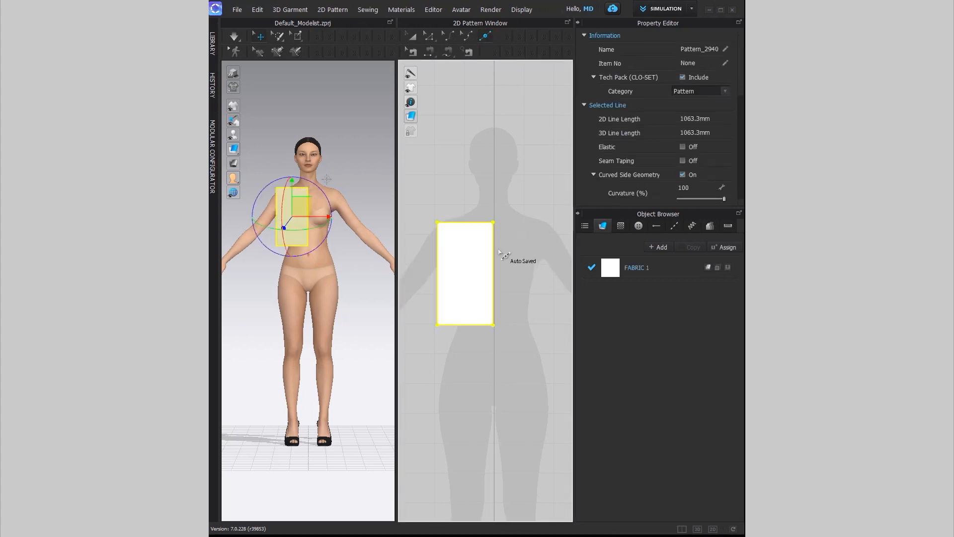
pyautogui.click(494, 251)
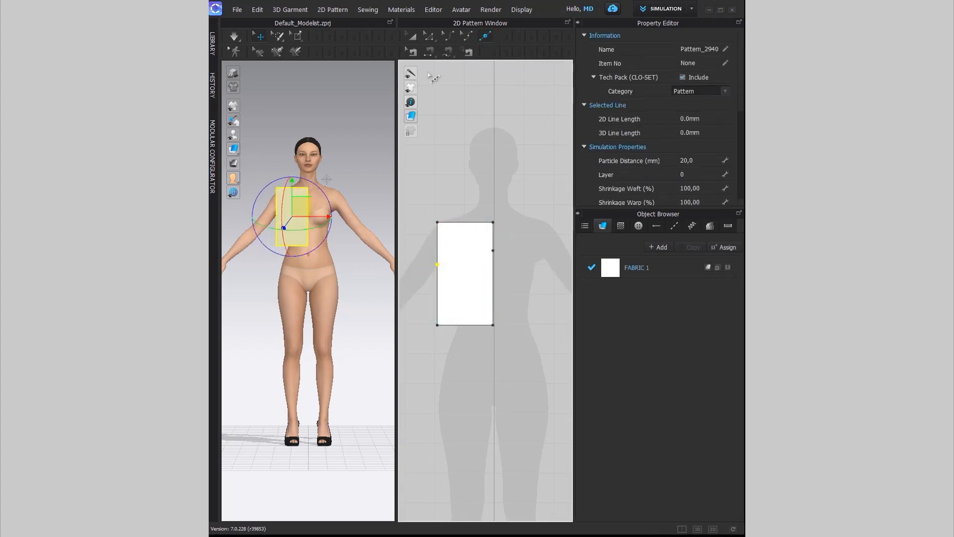
pyautogui.moveTo(493, 222); pyautogui.dragTo(433, 222)
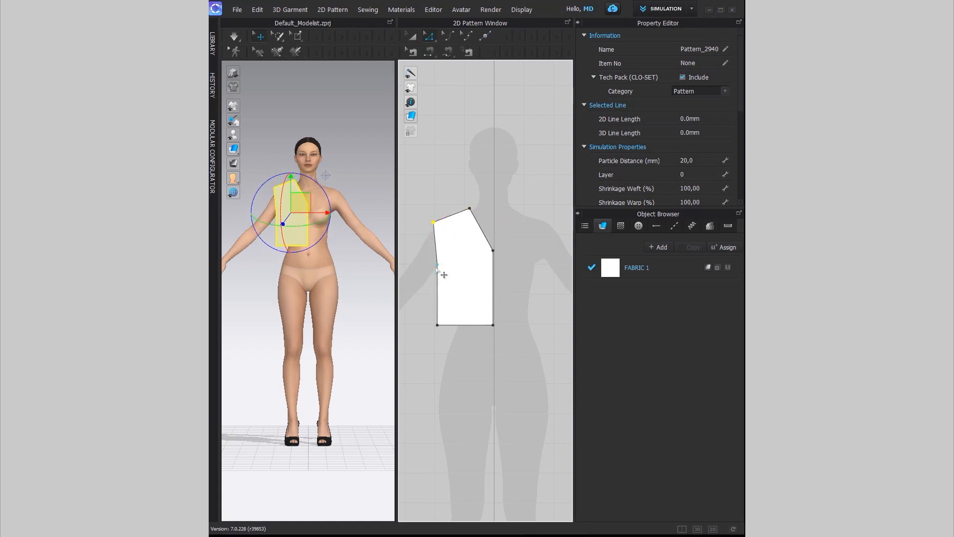
pyautogui.click(480, 230)
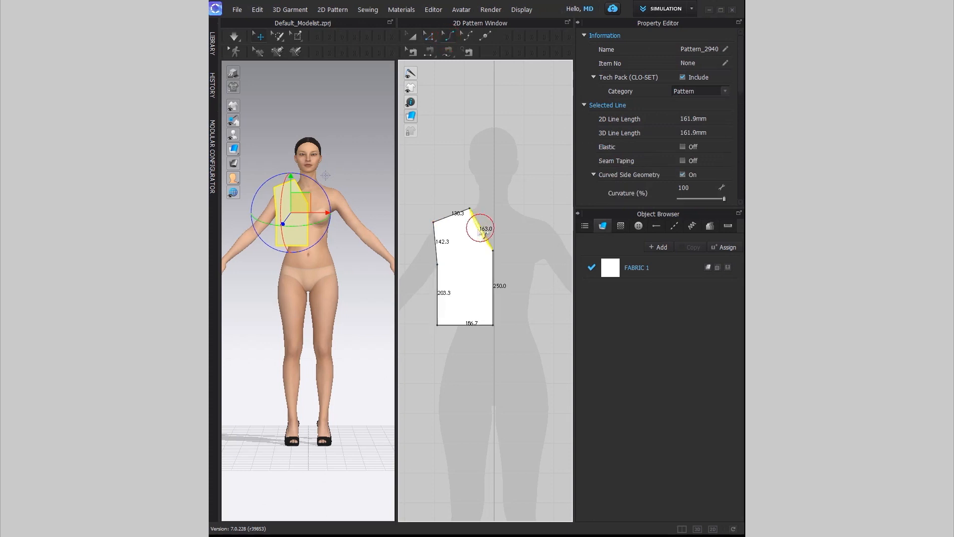
pyautogui.click(437, 248)
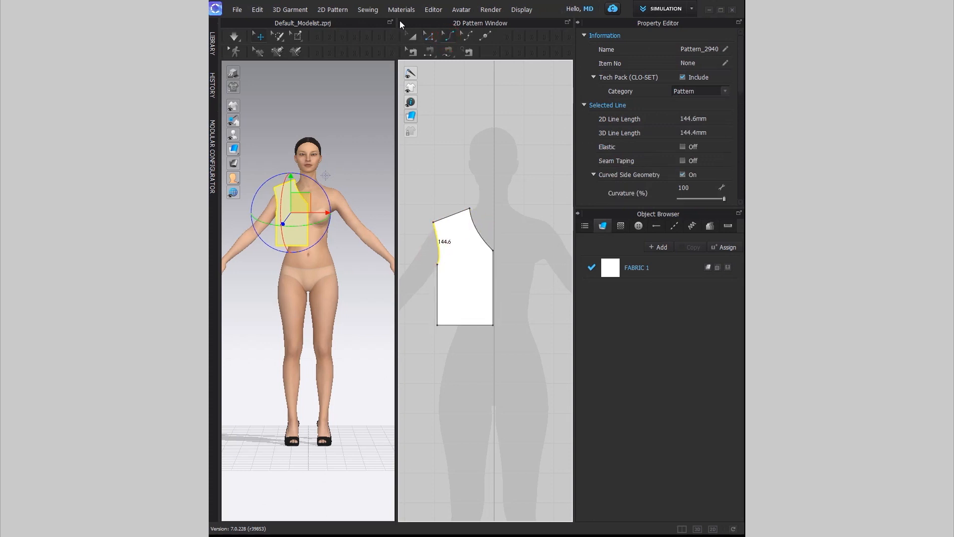
pyautogui.scroll(-1, 548, 230)
pyautogui.moveTo(528, 259); pyautogui.dragTo(495, 228, button='middle')
# Step: Create a sewn symmetric twin of the bodice piece beside the original
pyautogui.rightClick(461, 238)
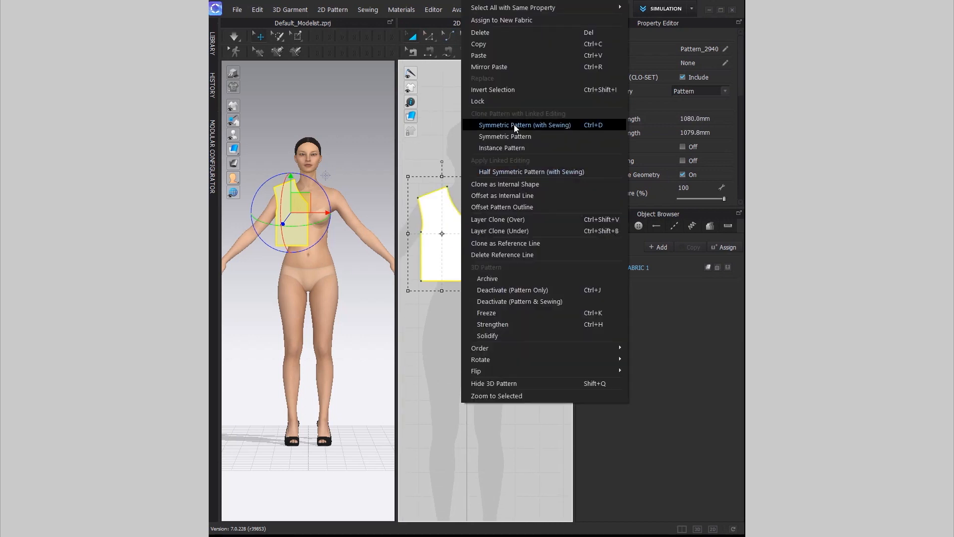
pyautogui.click(592, 124)
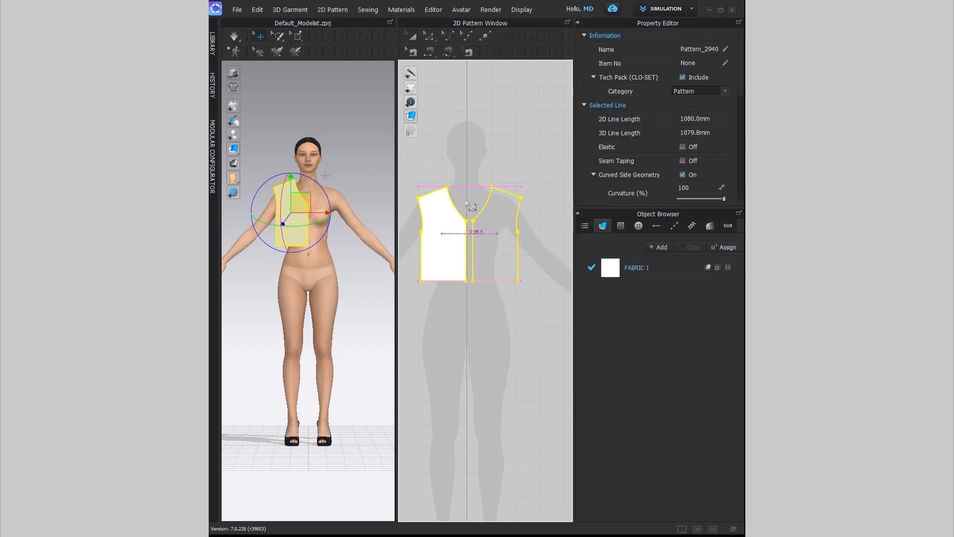
pyautogui.click(477, 230)
# Step: Copy and paste both vest pieces, placing the duplicate pair beside the originals
pyautogui.click(421, 164)
pyautogui.moveTo(524, 281); pyautogui.dragTo(550, 309)
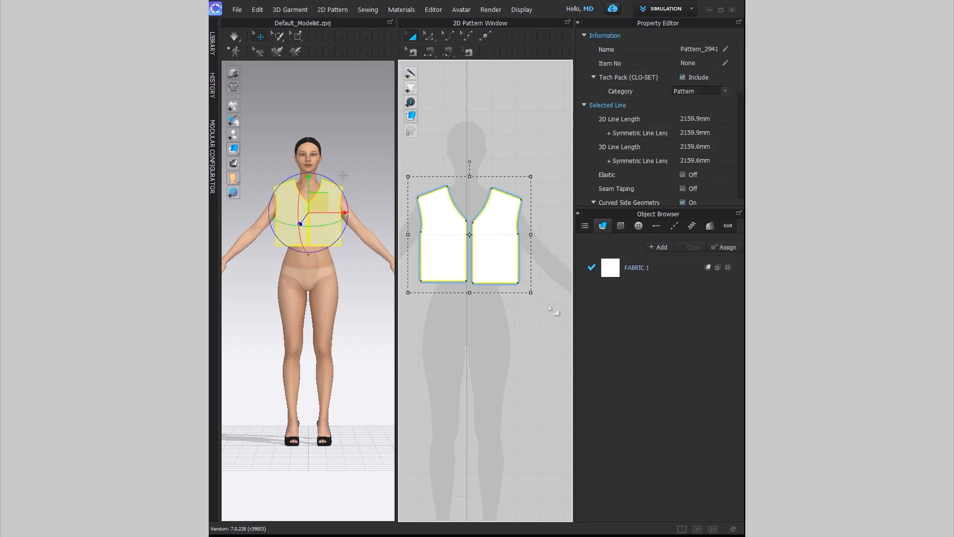
pyautogui.hotkey('ctrl', 'c')
pyautogui.hotkey('ctrl', 'v')
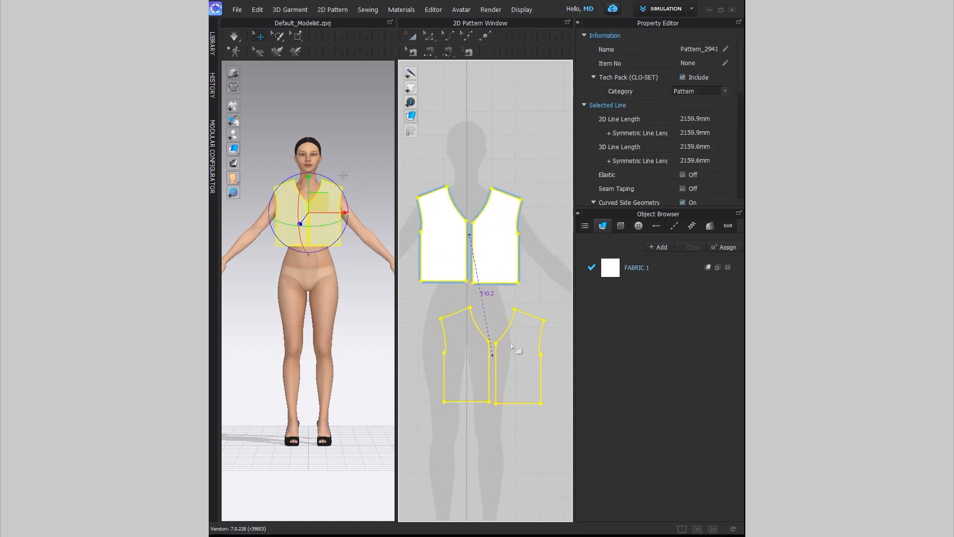
pyautogui.scroll(2, 570, 248)
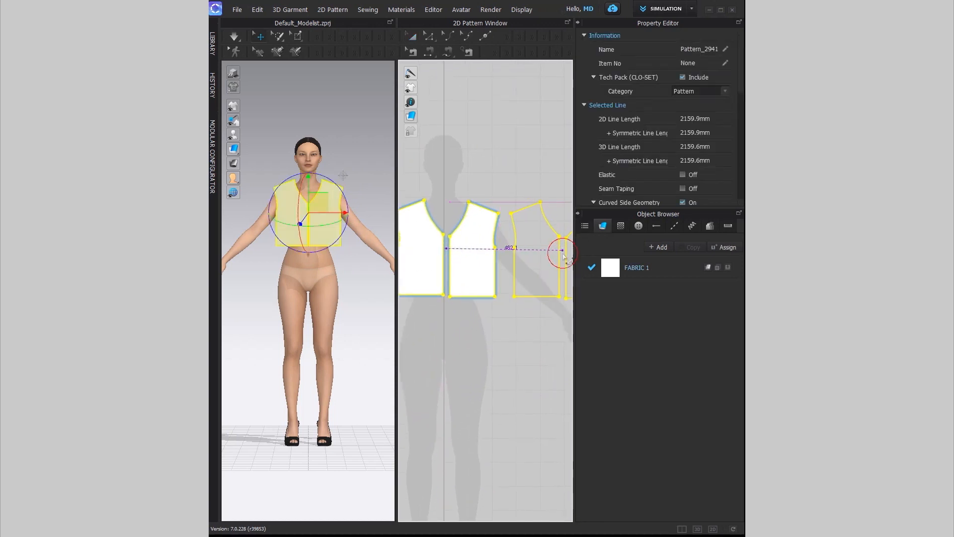
pyautogui.click(563, 254)
pyautogui.scroll(-1, 354, 246)
pyautogui.moveTo(355, 245); pyautogui.dragTo(319, 252, button='middle')
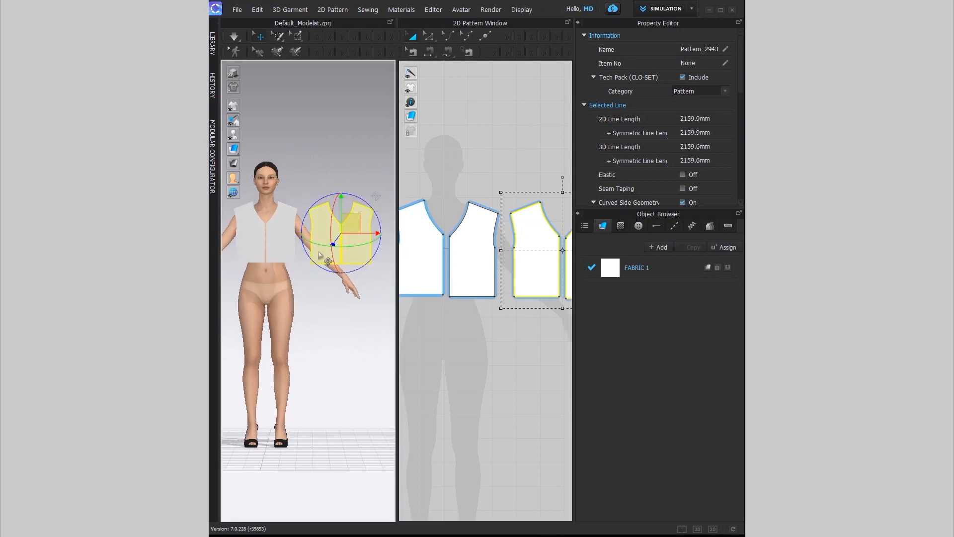
# Step: Flip the copied pair horizontally and move it behind the avatar as back panels
pyautogui.rightClick(319, 252)
pyautogui.click(348, 204)
pyautogui.moveTo(360, 305); pyautogui.dragTo(298, 278, button='right')
pyautogui.moveTo(341, 207); pyautogui.dragTo(341, 203)
pyautogui.moveTo(350, 292); pyautogui.dragTo(245, 268, button='right')
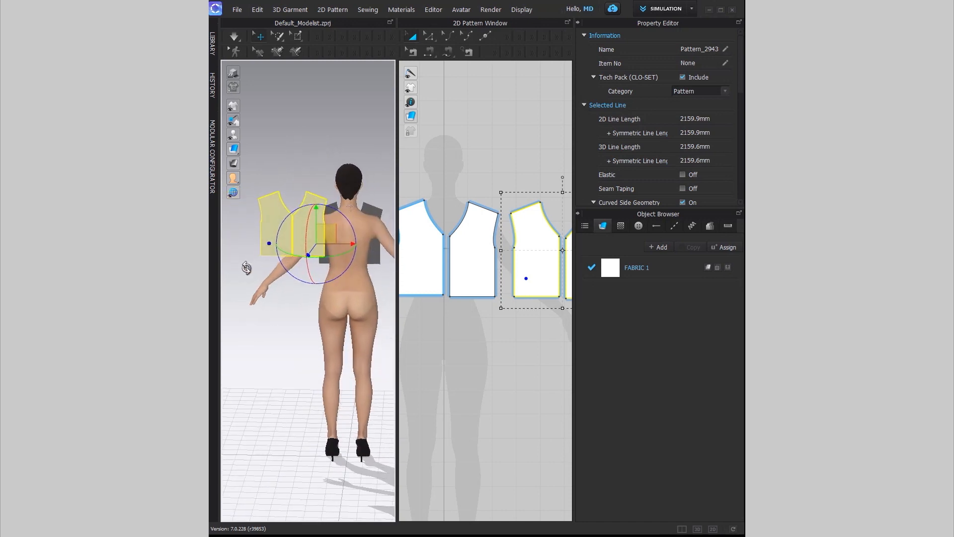
pyautogui.moveTo(325, 233); pyautogui.dragTo(372, 251)
# Step: Widen and zoom the 2D pattern window so all four pieces show
pyautogui.moveTo(263, 264); pyautogui.dragTo(476, 251, button='right')
pyautogui.moveTo(272, 314); pyautogui.dragTo(315, 309, button='right')
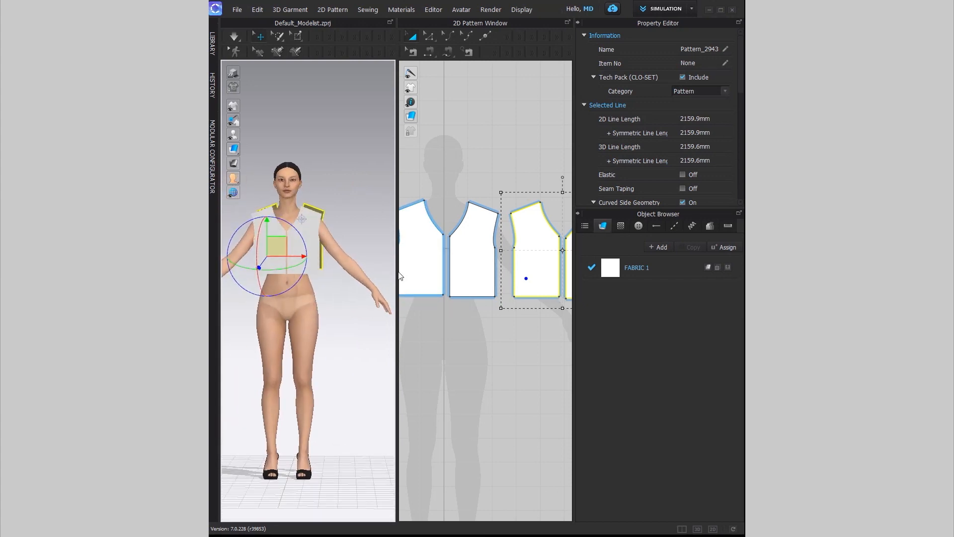
pyautogui.moveTo(397, 274); pyautogui.dragTo(358, 272)
pyautogui.scroll(-2, 422, 311)
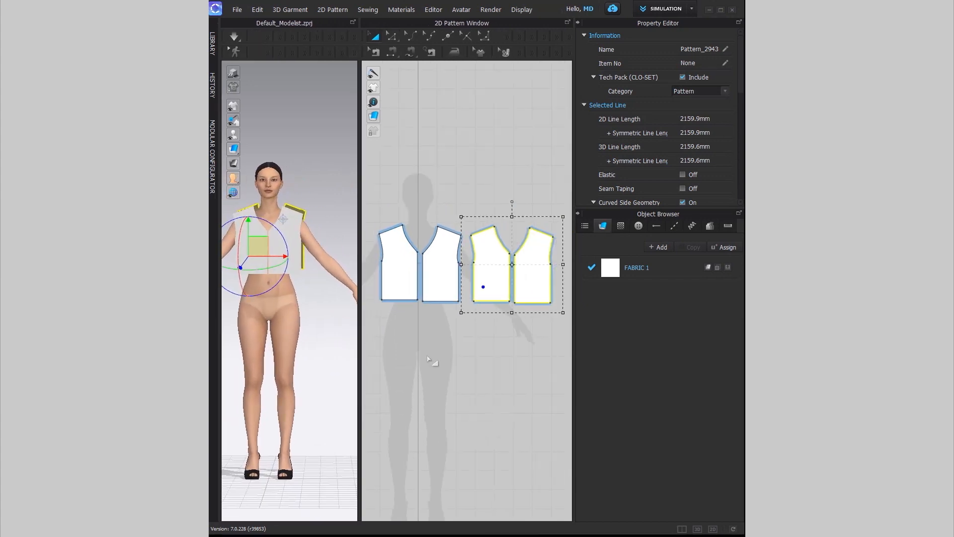
# Step: Sew the centre-front, centre-back, side and shoulder seams with Segment Sewing
pyautogui.click(392, 57)
pyautogui.click(431, 270)
pyautogui.click(436, 273)
pyautogui.click(530, 276)
pyautogui.click(524, 270)
pyautogui.click(396, 270)
pyautogui.click(566, 276)
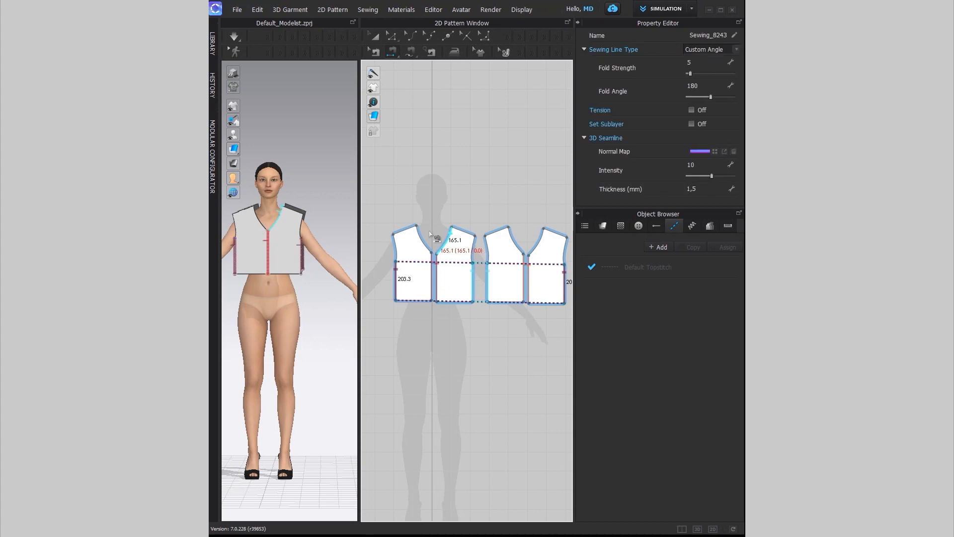
pyautogui.click(405, 229)
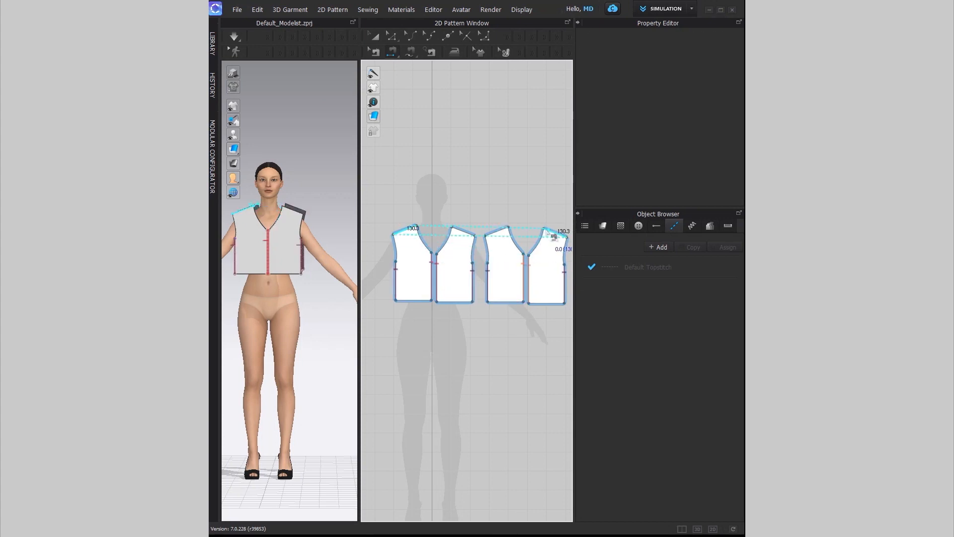
pyautogui.click(546, 229)
# Step: Test the drape with simulation, then undo it to return the pieces flat
pyautogui.press('space')
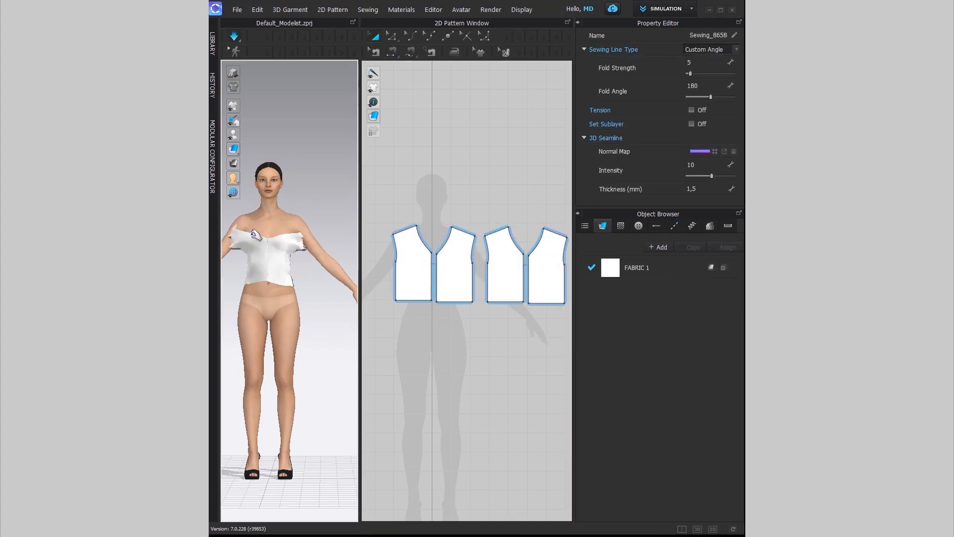
pyautogui.hotkey('ctrl', 'z')
pyautogui.moveTo(333, 305); pyautogui.dragTo(221, 326, button='right')
# Step: Select the front and back vest pairs with Select/Move, repositioning the back pair
pyautogui.click(377, 36)
pyautogui.click(408, 185)
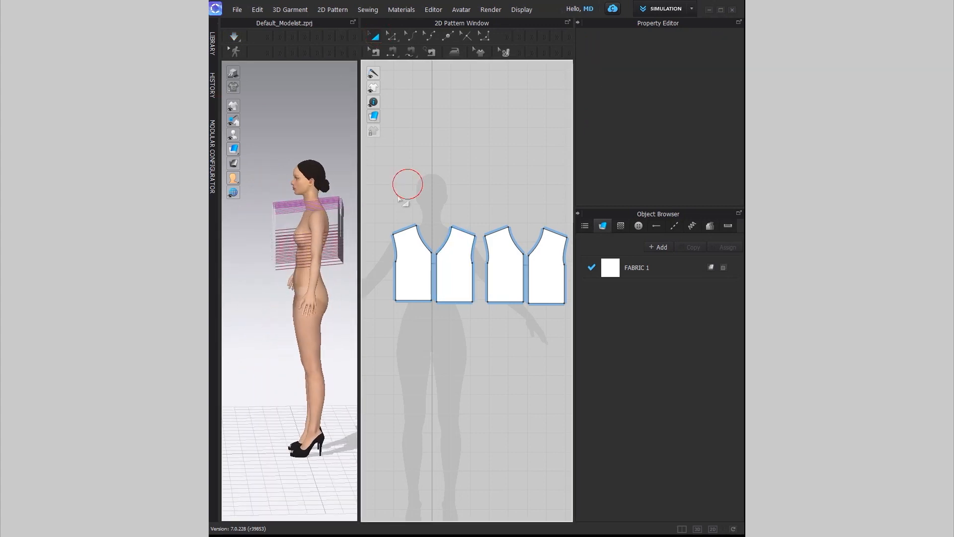
pyautogui.moveTo(491, 335); pyautogui.dragTo(491, 335)
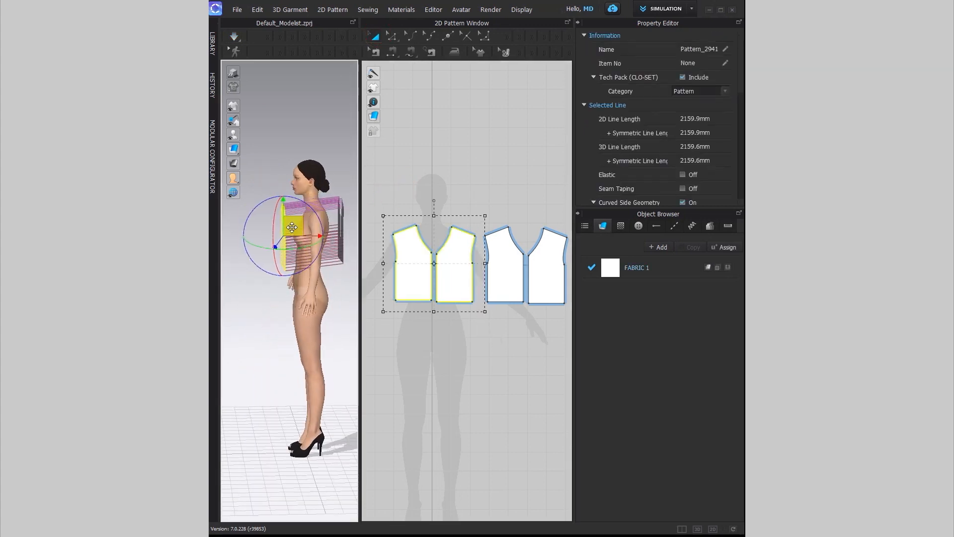
pyautogui.click(501, 208)
pyautogui.moveTo(486, 195); pyautogui.dragTo(576, 367)
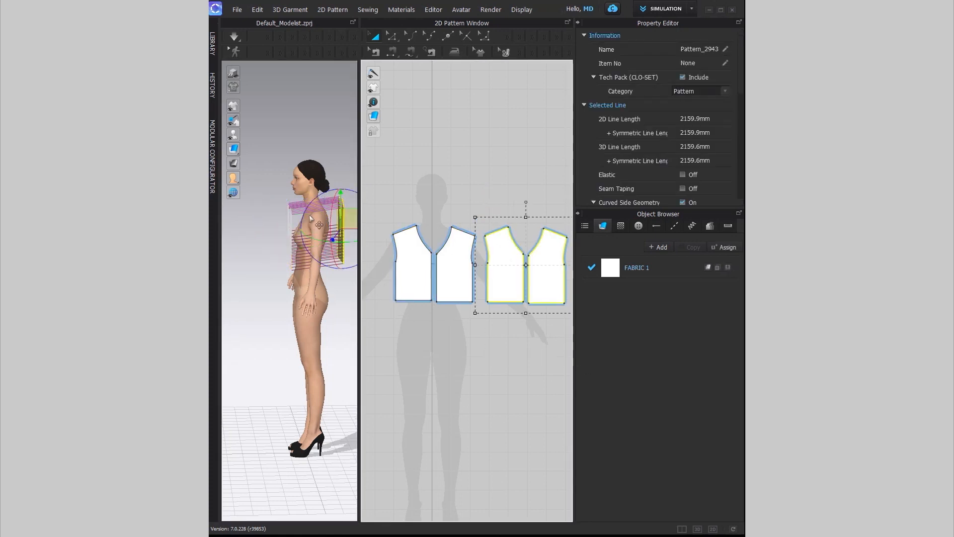
# Step: Simulate the panels into a crop top and pull the hem down to settle it
pyautogui.press('space')
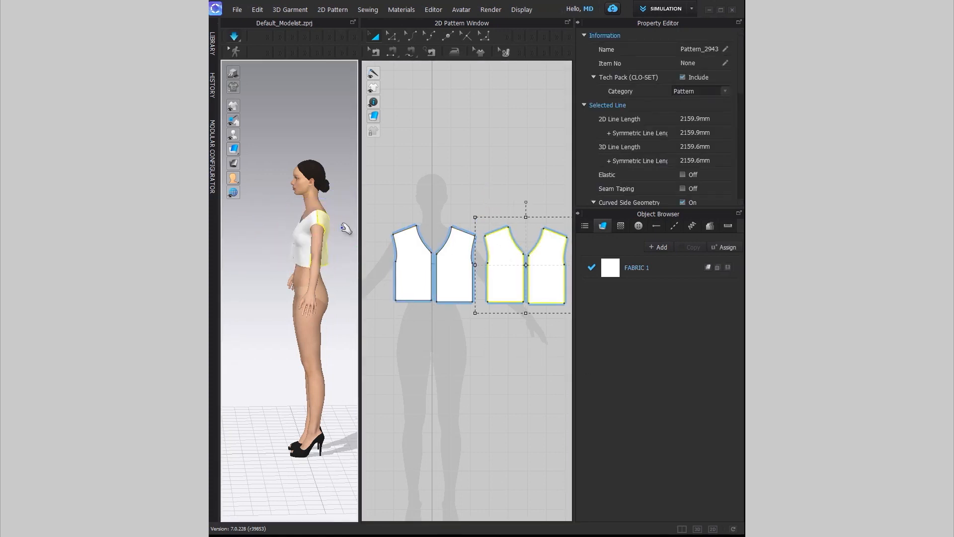
pyautogui.moveTo(296, 259)
pyautogui.mouseDown(button='right')
pyautogui.moveTo(372, 248)
pyautogui.moveTo(292, 260)
pyautogui.moveTo(305, 275)
pyautogui.mouseUp(button='right')
pyautogui.click(336, 216)
pyautogui.click(290, 224)
pyautogui.moveTo(306, 261); pyautogui.dragTo(336, 289)
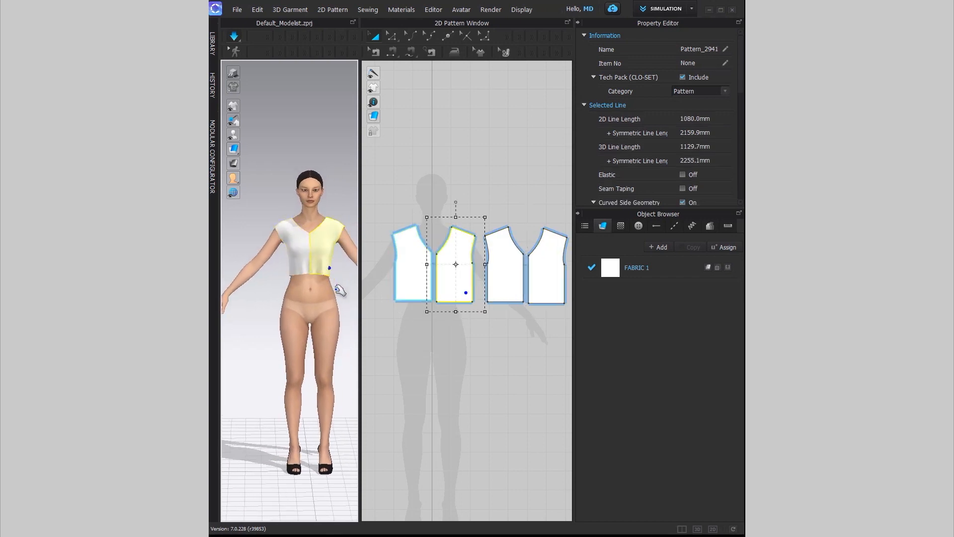
pyautogui.click(434, 340)
pyautogui.scroll(2, 457, 273)
pyautogui.click(392, 36)
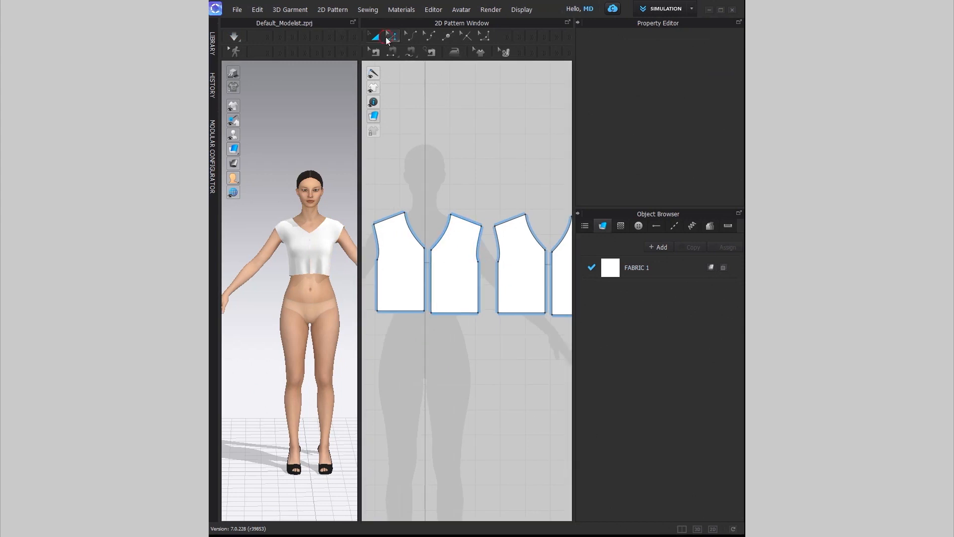
pyautogui.click(432, 255)
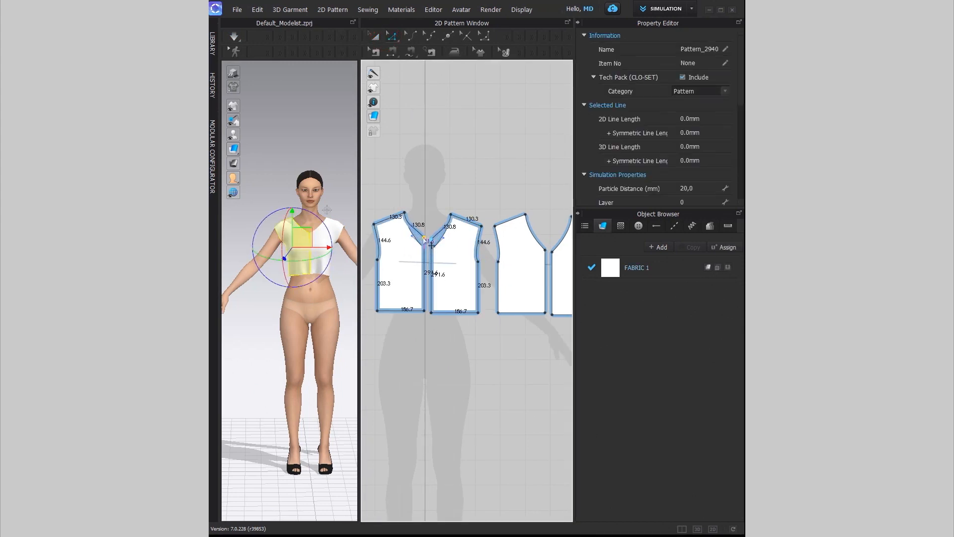
# Step: Raise the front neckline corner point for a shallower rounded neck
pyautogui.moveTo(429, 238); pyautogui.dragTo(428, 238)
pyautogui.moveTo(504, 258); pyautogui.dragTo(449, 266, button='middle')
pyautogui.click(490, 257)
pyautogui.moveTo(491, 258); pyautogui.dragTo(490, 237)
pyautogui.hotkey('ctrl', 'z')
pyautogui.scroll(3, 488, 253)
pyautogui.click(493, 269)
pyautogui.moveTo(493, 269); pyautogui.dragTo(459, 211)
pyautogui.click(494, 227)
# Step: Re-drape the top with simulation and tug the front hem down
pyautogui.press('space')
pyautogui.moveTo(313, 269); pyautogui.dragTo(321, 298)
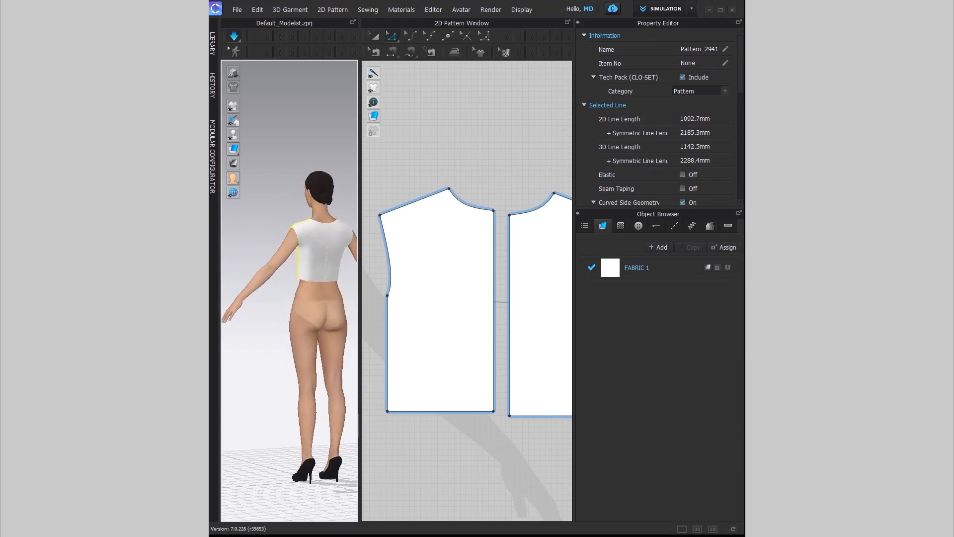
pyautogui.scroll(-5, 458, 403)
pyautogui.scroll(-2, 459, 403)
pyautogui.moveTo(445, 423); pyautogui.dragTo(487, 296, button='middle')
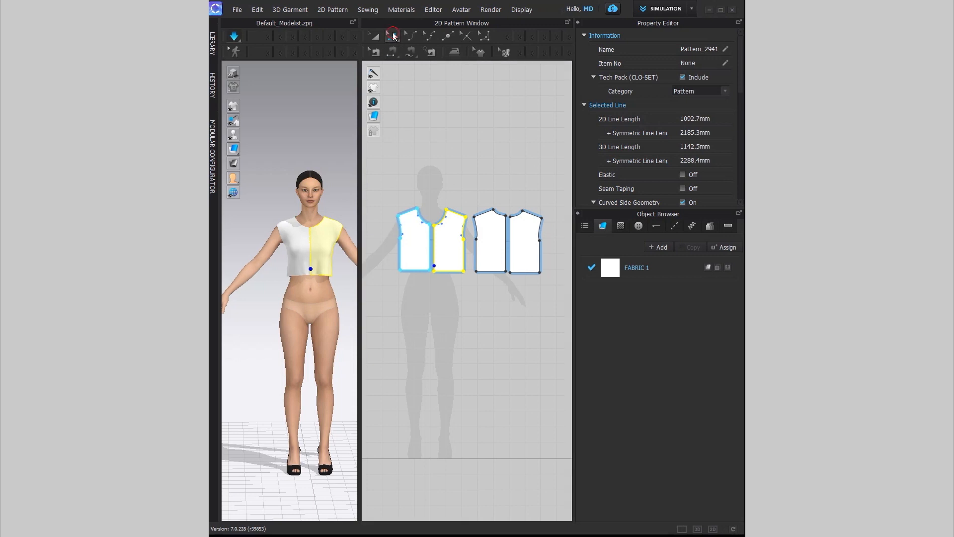
# Step: Lower the bodice hem lines, tug the front piece down on the avatar, then stop simulation
pyautogui.click(413, 271)
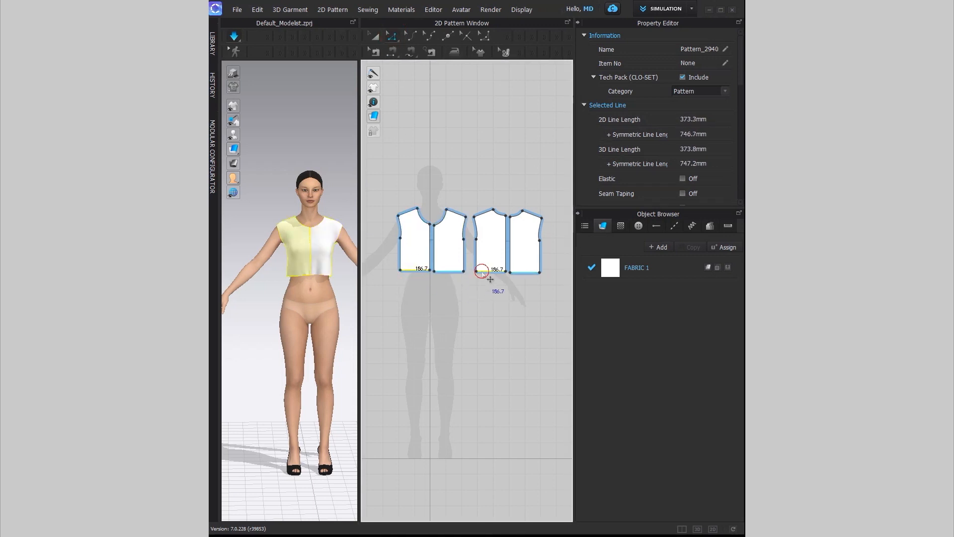
pyautogui.moveTo(423, 277); pyautogui.dragTo(424, 289)
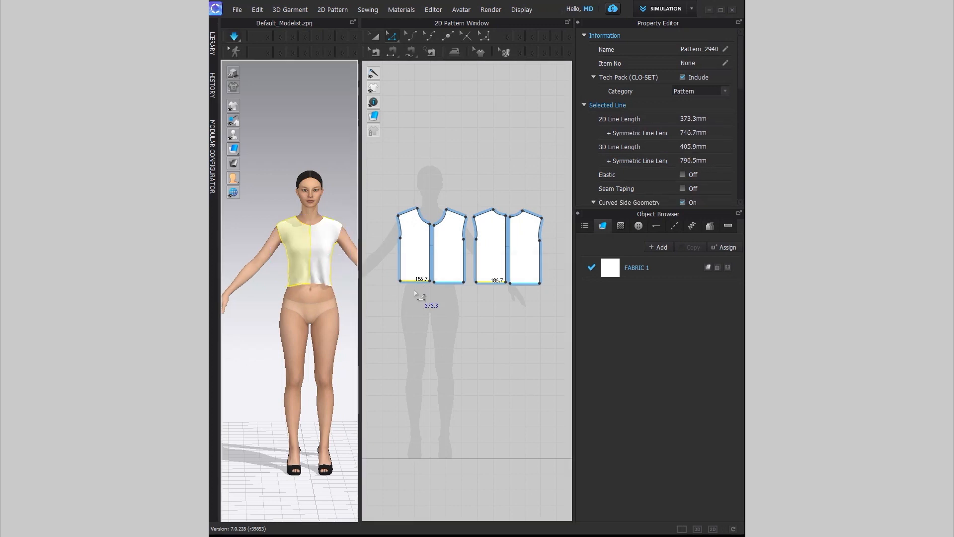
pyautogui.click(317, 279)
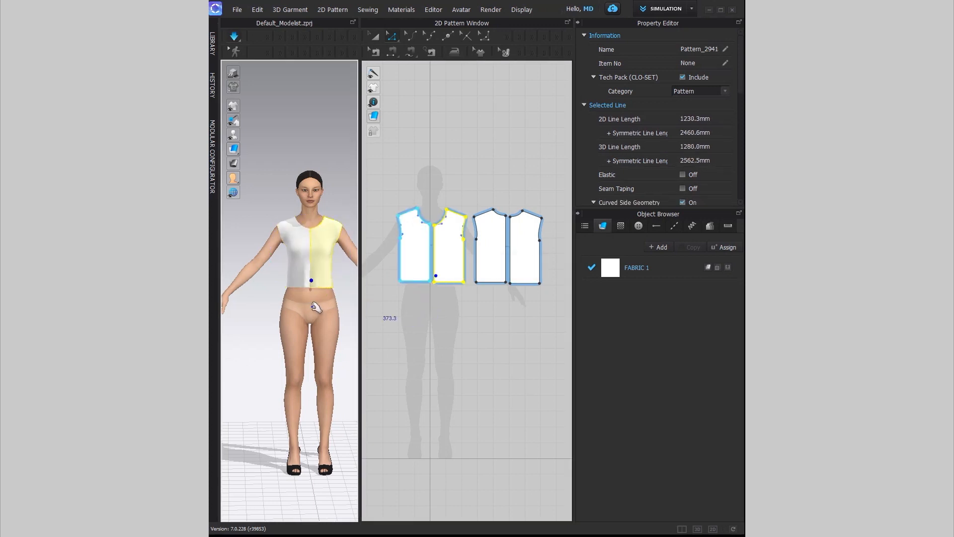
pyautogui.moveTo(307, 282); pyautogui.dragTo(309, 297)
pyautogui.click(422, 305)
pyautogui.press('space')
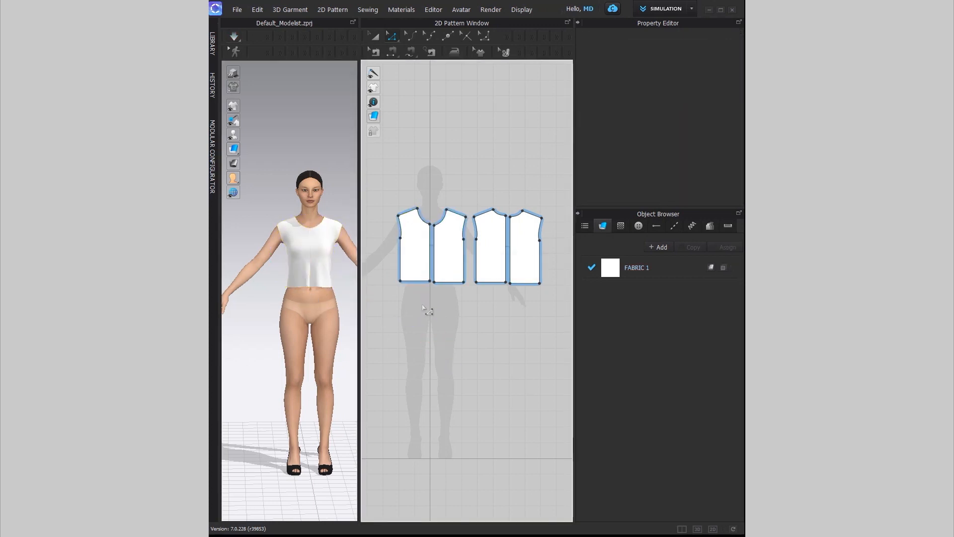
pyautogui.click(392, 36)
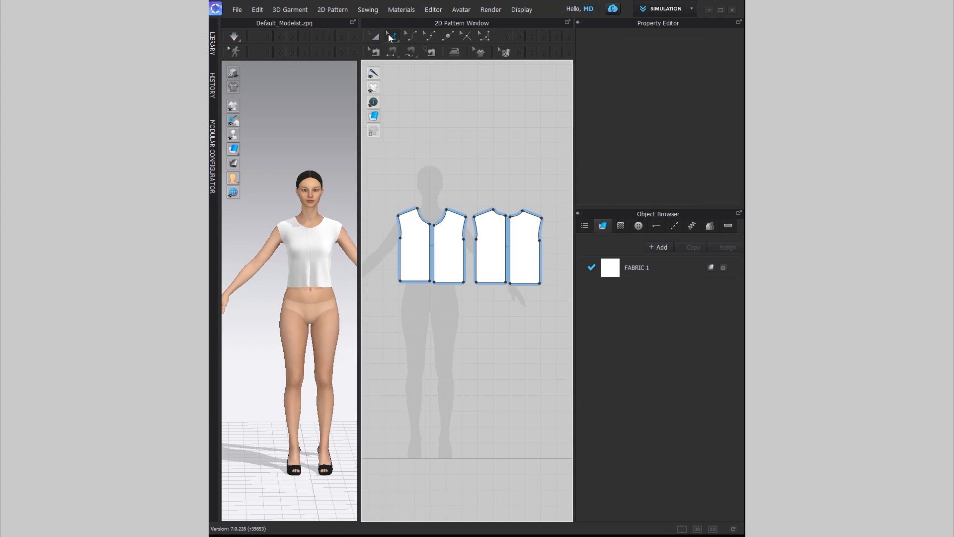
pyautogui.click(431, 246)
# Step: Merge the front halves at the centre-front seam and the back halves at centre-back
pyautogui.rightClick(430, 246)
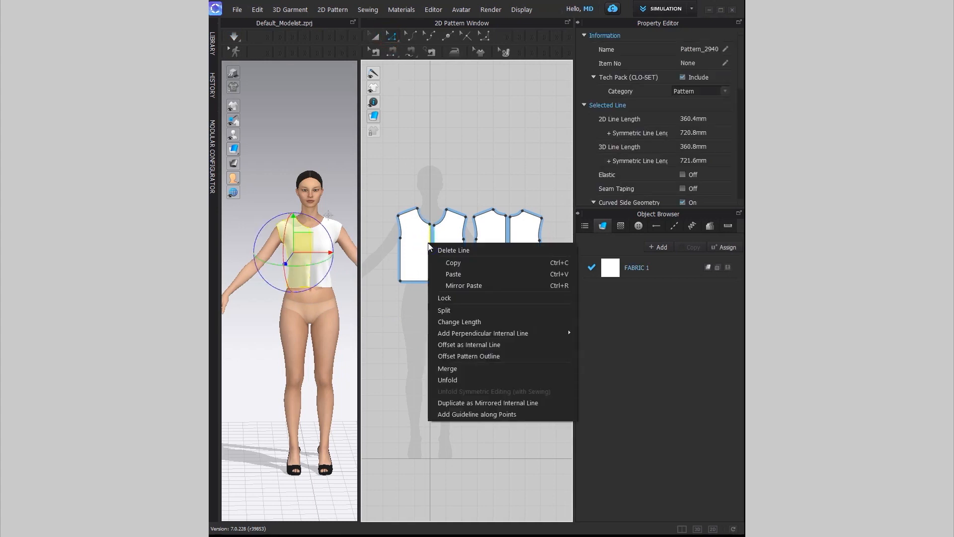
pyautogui.click(453, 371)
pyautogui.click(507, 248)
pyautogui.rightClick(506, 239)
pyautogui.click(514, 367)
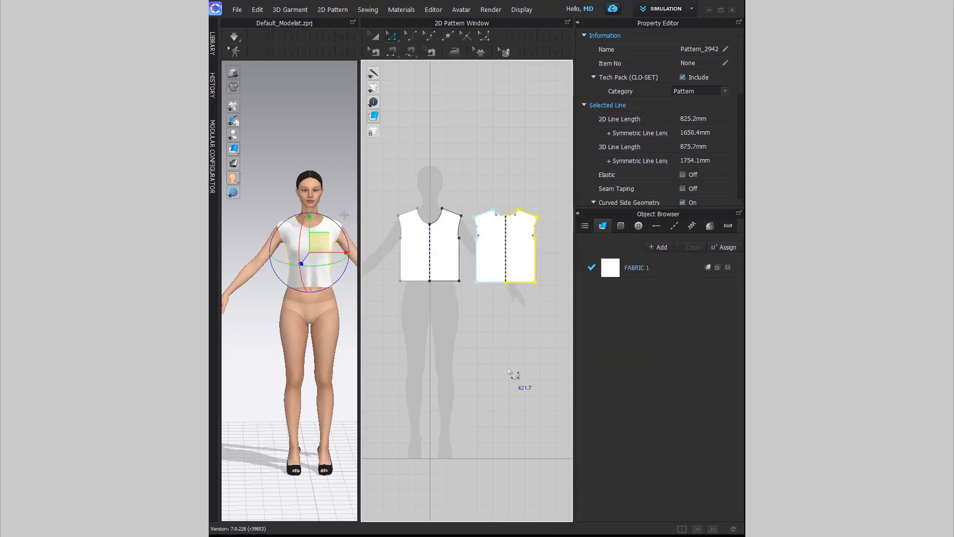
# Step: Tug the merged front piece near the hem on the avatar to settle it
pyautogui.click(288, 214)
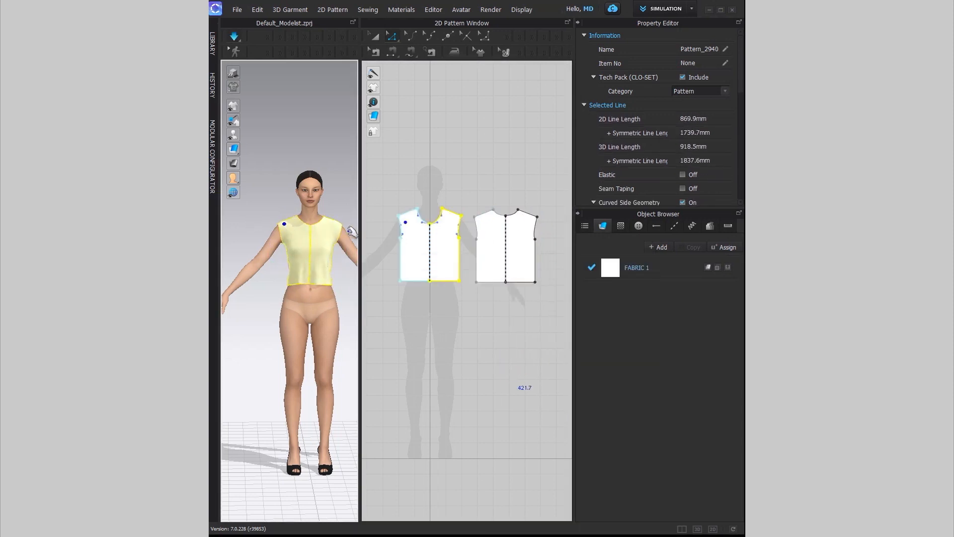
pyautogui.moveTo(326, 273); pyautogui.dragTo(304, 287)
pyautogui.moveTo(320, 318)
pyautogui.mouseDown(button='right')
pyautogui.moveTo(228, 313)
pyautogui.moveTo(318, 314)
pyautogui.mouseUp(button='right')
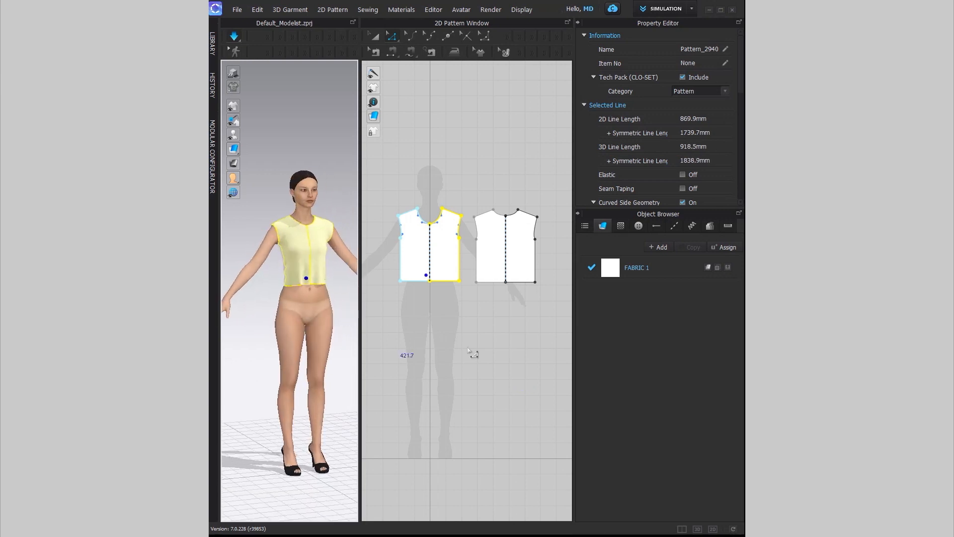
pyautogui.scroll(-3, 475, 352)
pyautogui.moveTo(481, 358); pyautogui.dragTo(479, 297, button='middle')
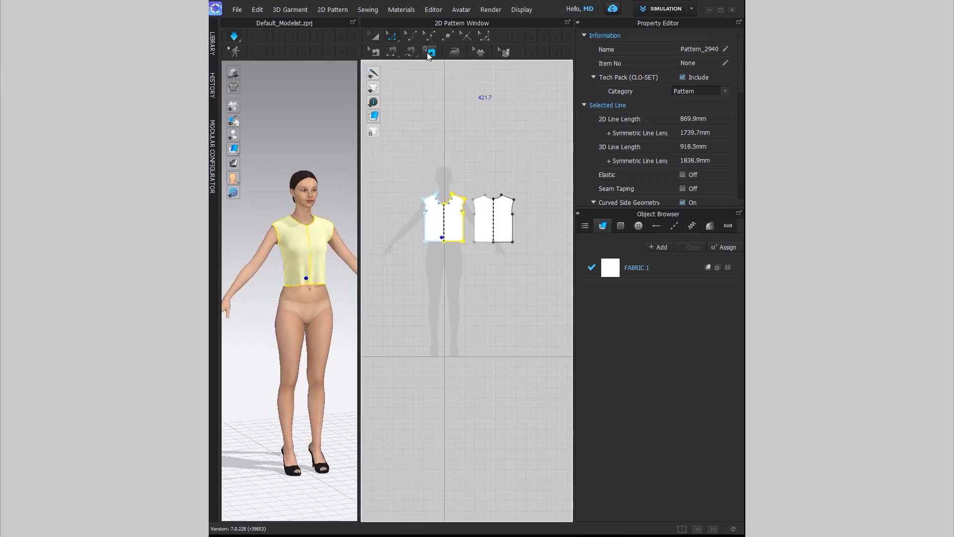
pyautogui.click(507, 37)
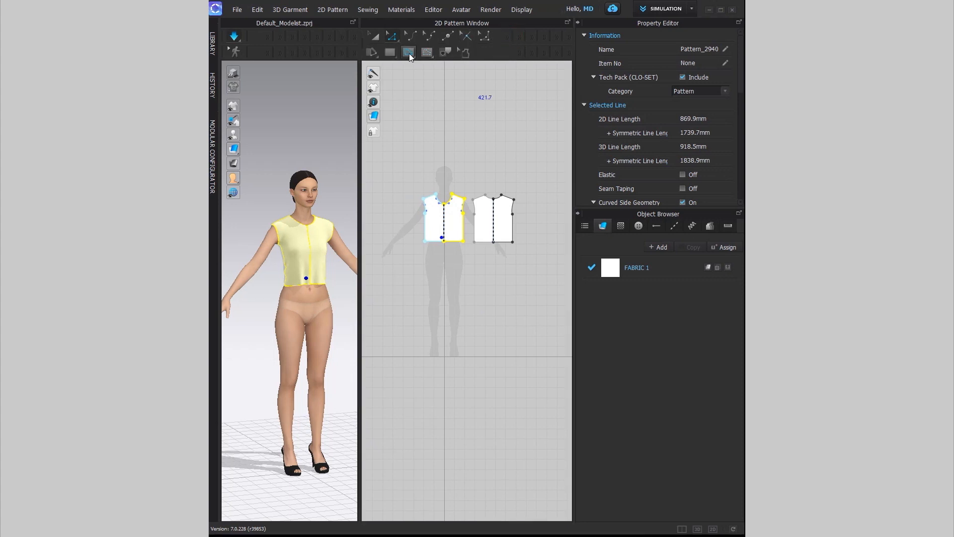
# Step: Draw a new rectangle pattern below the bodice using the Rectangle tool
pyautogui.click(395, 54)
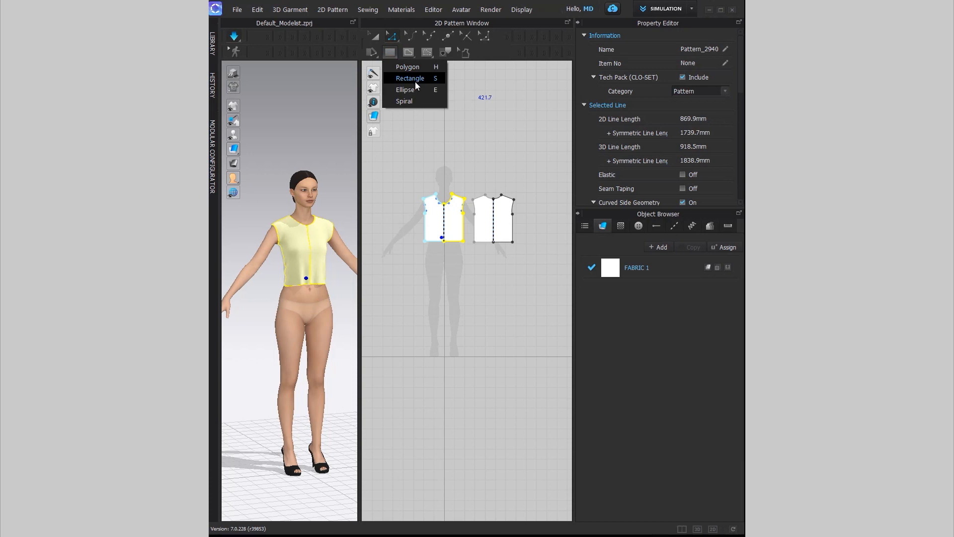
pyautogui.click(416, 80)
pyautogui.scroll(4, 436, 273)
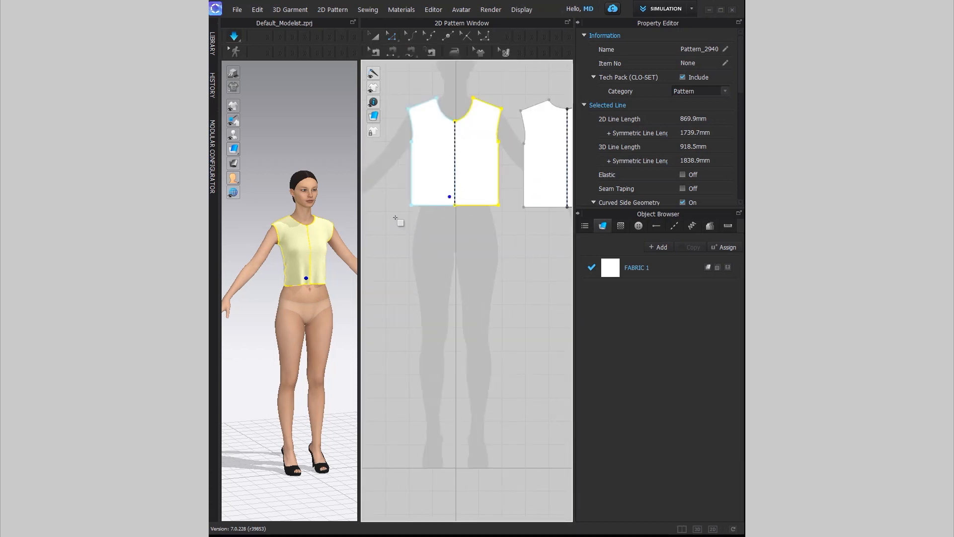
pyautogui.moveTo(384, 212); pyautogui.dragTo(455, 304)
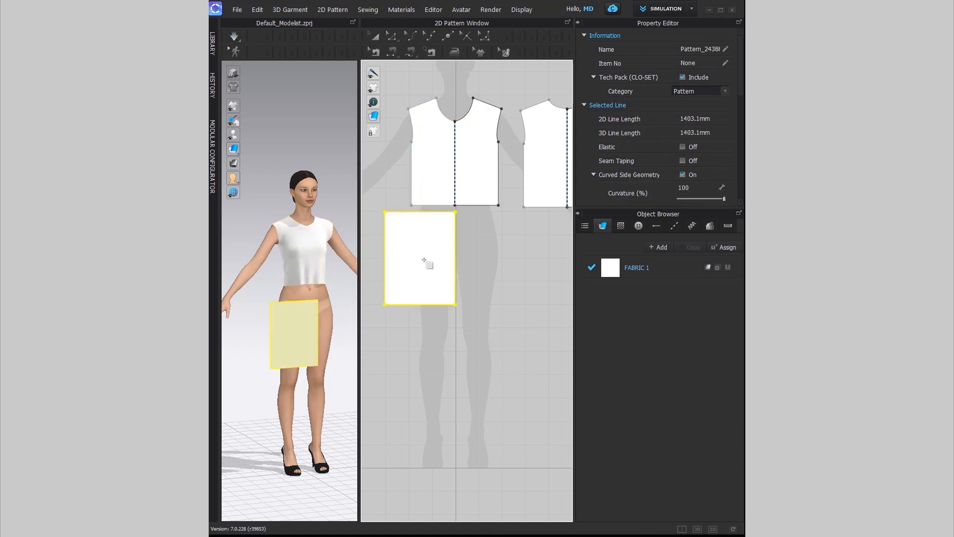
# Step: Widen the rectangle with Transform Pattern and move it under the front bodice
pyautogui.click(374, 37)
pyautogui.scroll(-3, 520, 330)
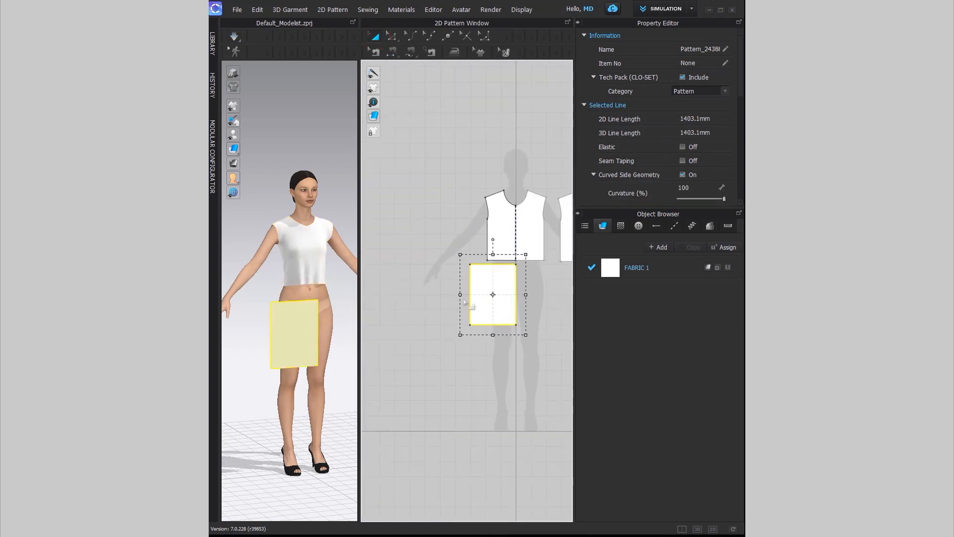
pyautogui.moveTo(437, 300); pyautogui.dragTo(436, 300)
pyautogui.moveTo(480, 368); pyautogui.dragTo(426, 346, button='middle')
pyautogui.moveTo(427, 290); pyautogui.dragTo(420, 295)
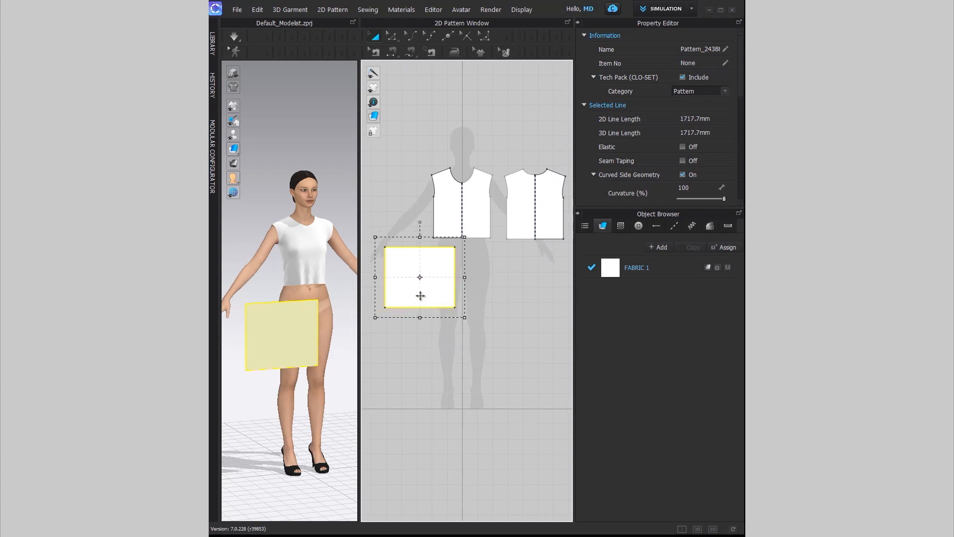
# Step: Create a sewn symmetric twin of the skirt rectangle beside it
pyautogui.rightClick(420, 296)
pyautogui.click(497, 125)
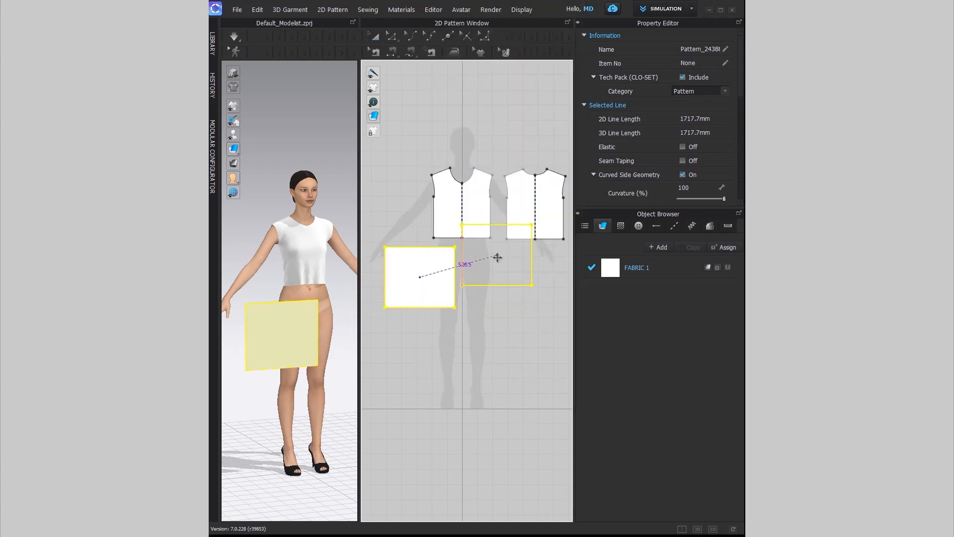
pyautogui.click(499, 281)
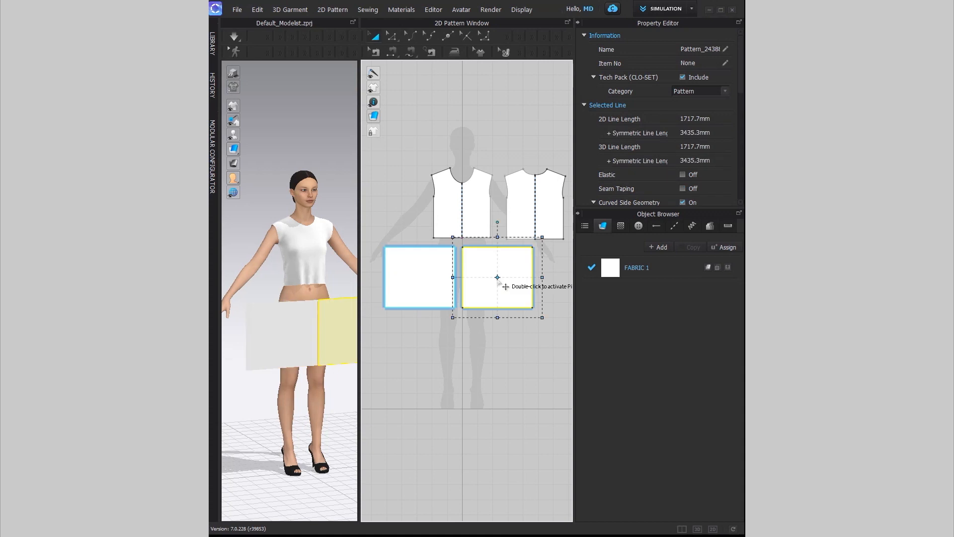
pyautogui.scroll(-4, 496, 279)
pyautogui.moveTo(494, 341); pyautogui.dragTo(428, 315, button='right')
# Step: Copy and paste both skirt panels, placing the duplicate pair to the right
pyautogui.moveTo(393, 287); pyautogui.dragTo(466, 239)
pyautogui.hotkey('ctrl', 'c')
pyautogui.hotkey('ctrl', 'v')
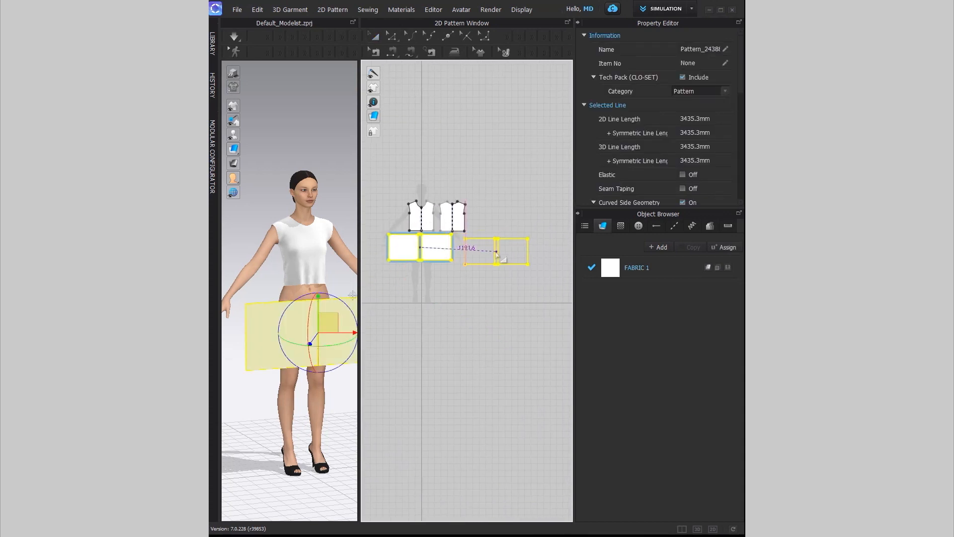
pyautogui.click(499, 254)
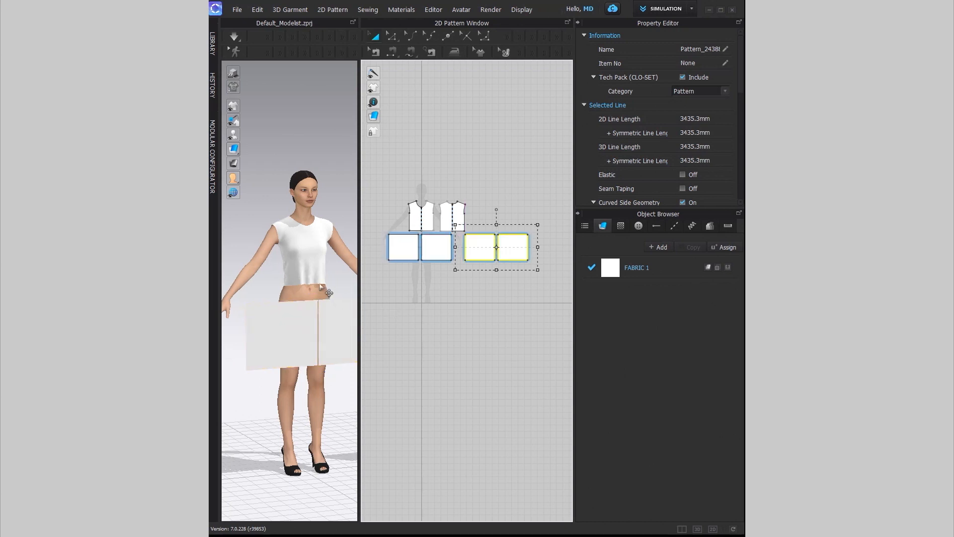
pyautogui.scroll(-5, 328, 293)
pyautogui.moveTo(321, 308); pyautogui.dragTo(348, 310, button='right')
# Step: Flip the copied pair of skirt panels horizontally
pyautogui.rightClick(334, 312)
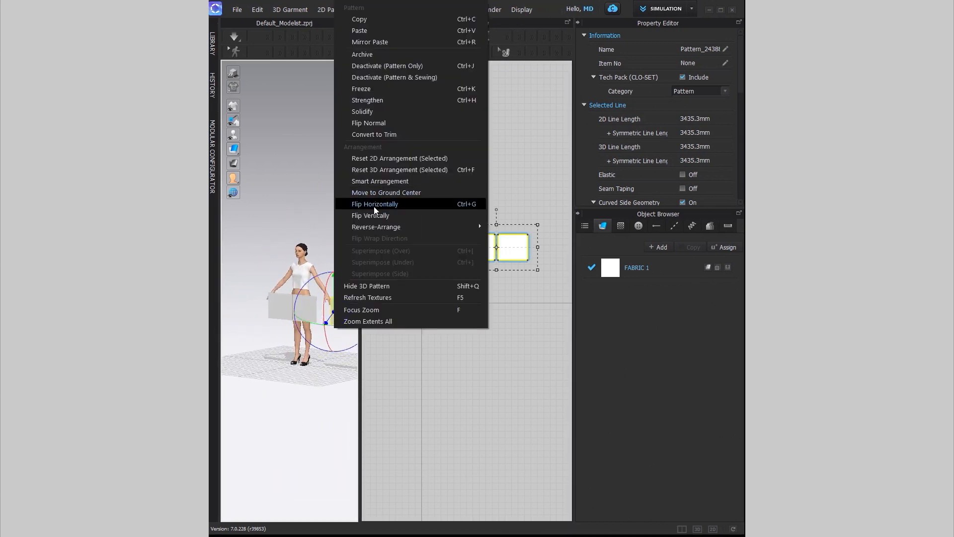
pyautogui.click(373, 206)
pyautogui.moveTo(318, 344); pyautogui.dragTo(248, 363, button='right')
pyautogui.moveTo(278, 362); pyautogui.dragTo(242, 316, button='middle')
# Step: Move the flipped panels behind the avatar to form the back of the skirt
pyautogui.moveTo(262, 239); pyautogui.dragTo(315, 210)
pyautogui.moveTo(334, 278); pyautogui.dragTo(236, 256, button='right')
pyautogui.moveTo(332, 242); pyautogui.dragTo(380, 266)
pyautogui.moveTo(292, 312)
pyautogui.mouseDown(button='right')
pyautogui.moveTo(354, 313)
pyautogui.moveTo(293, 330)
pyautogui.mouseUp(button='right')
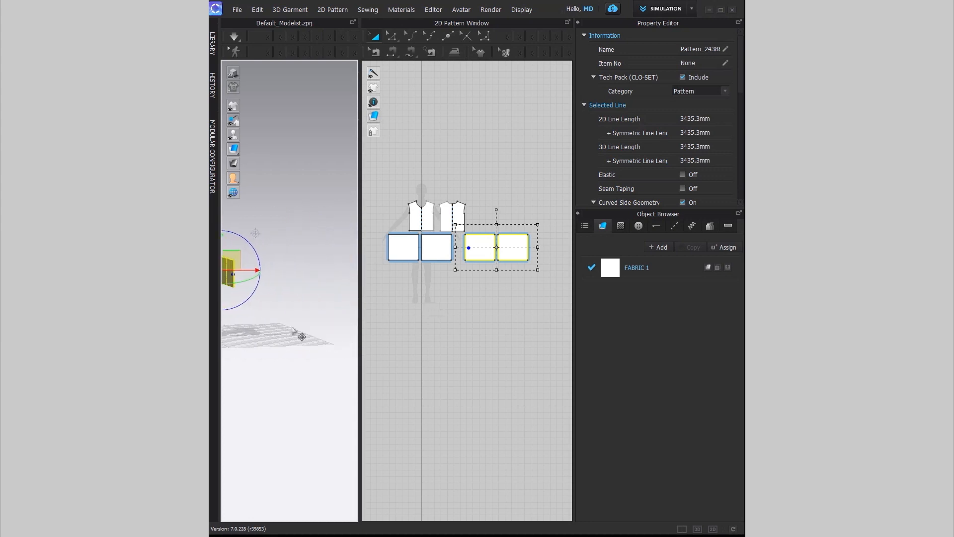
pyautogui.moveTo(269, 318); pyautogui.dragTo(301, 332, button='middle')
pyautogui.moveTo(301, 331); pyautogui.dragTo(369, 298, button='right')
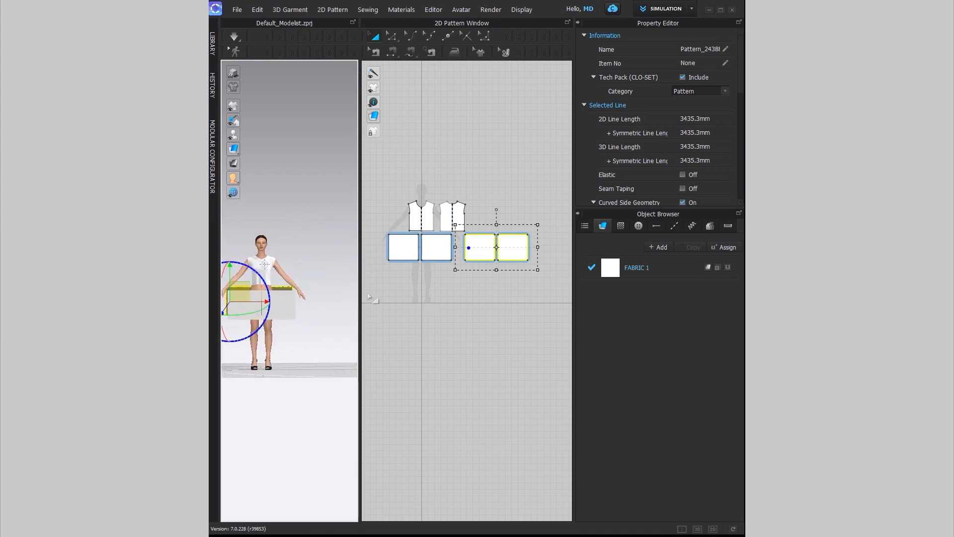
pyautogui.scroll(3, 413, 271)
pyautogui.scroll(-3, 412, 271)
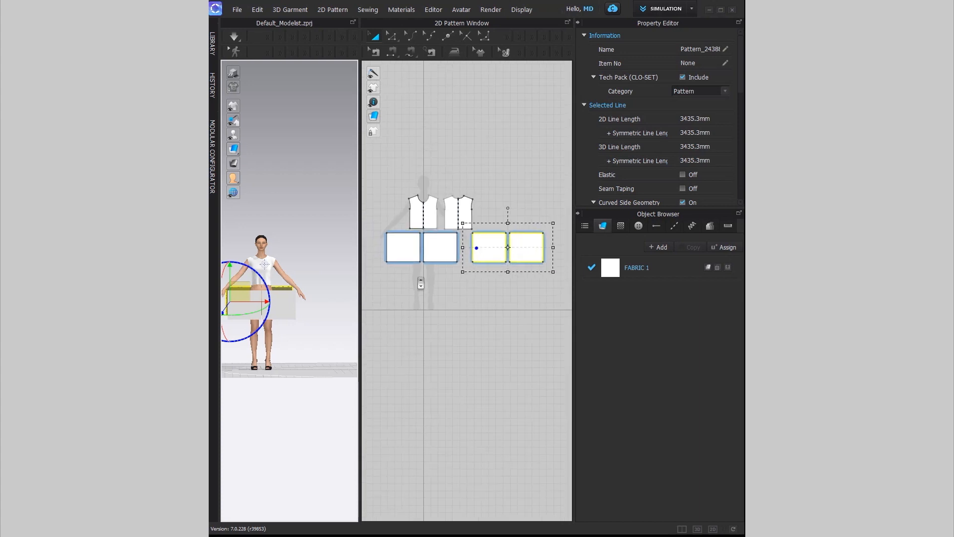
# Step: Sew the middle edges of the left and right skirt panel pairs together
pyautogui.click(392, 51)
pyautogui.click(422, 247)
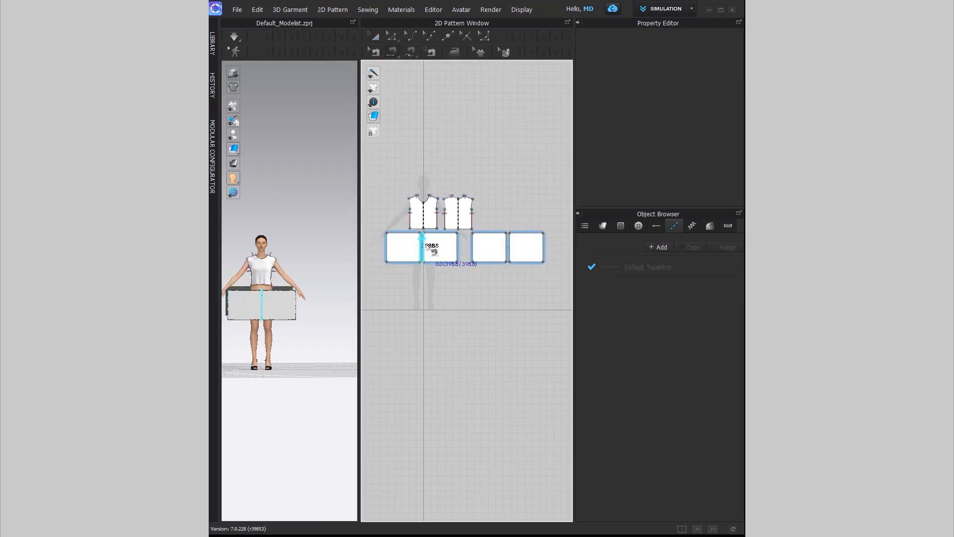
pyautogui.click(507, 243)
pyautogui.click(511, 243)
# Step: Sew the bodice's bottom edge to the top edge of the skirt
pyautogui.click(387, 243)
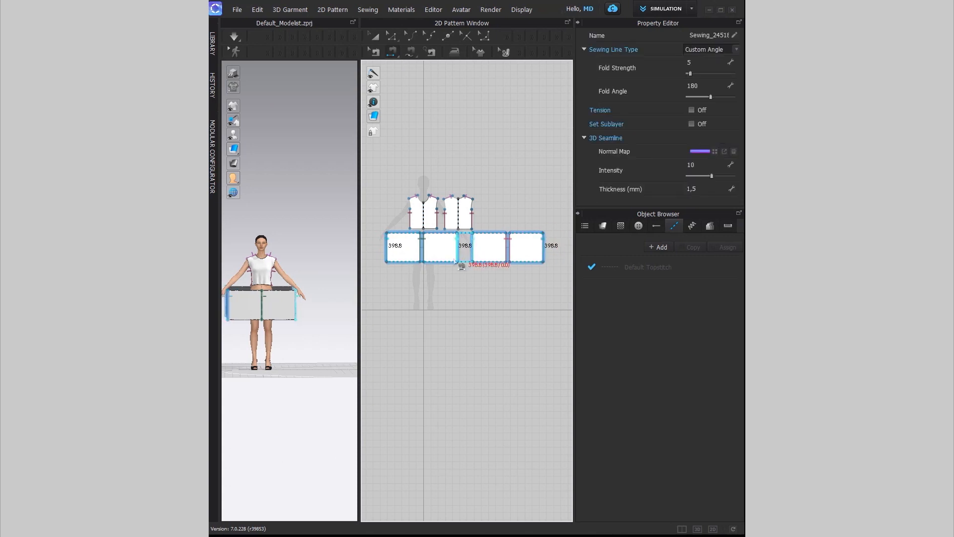
pyautogui.scroll(3, 415, 234)
pyautogui.click(407, 219)
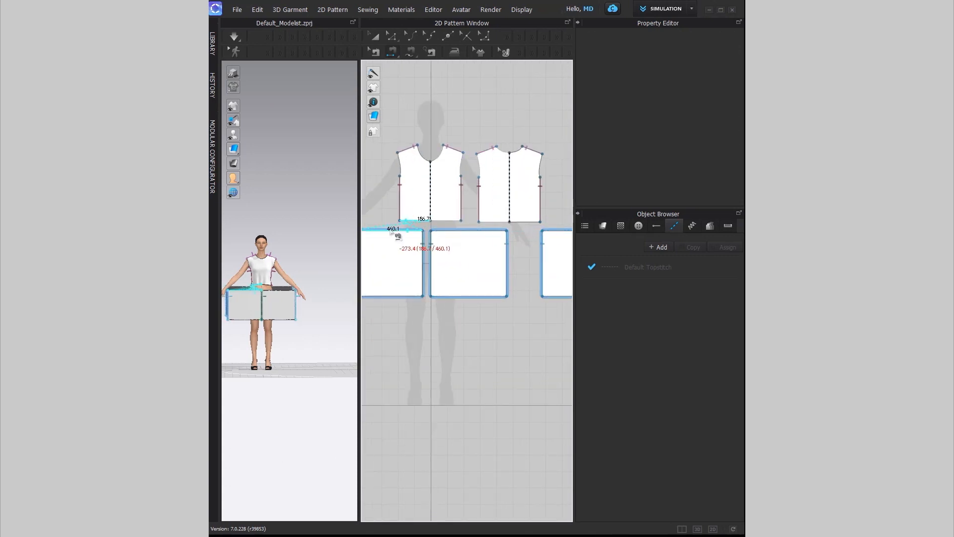
pyautogui.click(397, 233)
# Step: Reverse the direction of the bodice hem sewing line
pyautogui.rightClick(395, 229)
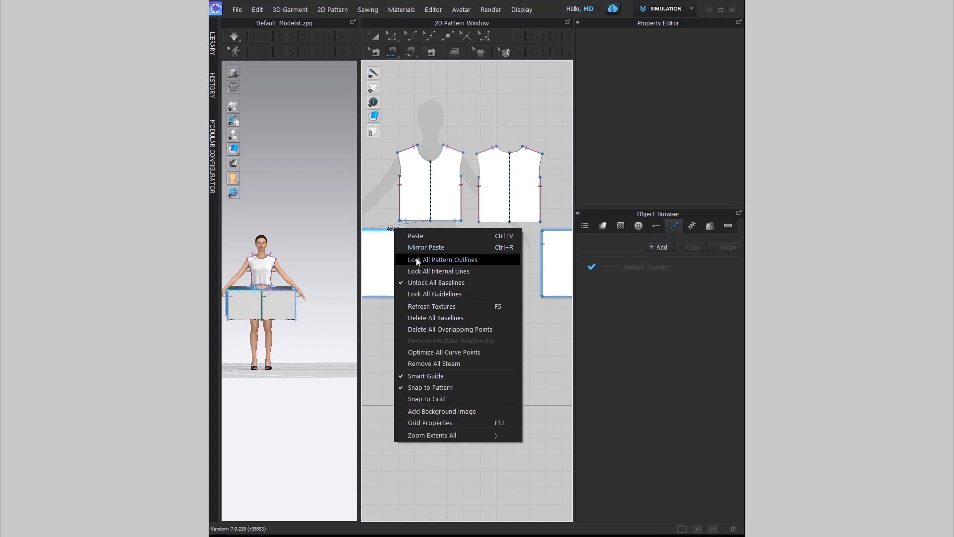
pyautogui.click(373, 52)
pyautogui.rightClick(381, 230)
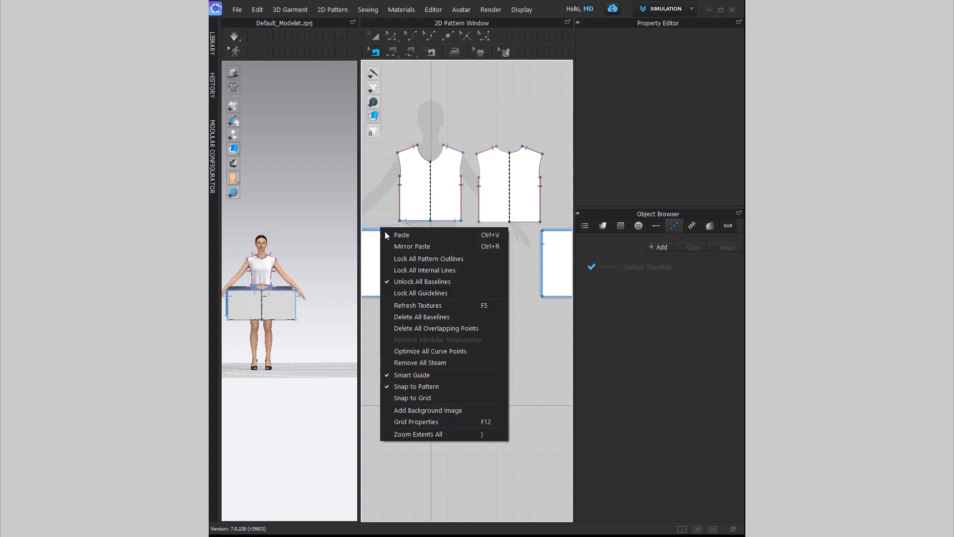
pyautogui.click(377, 52)
pyautogui.scroll(4, 392, 223)
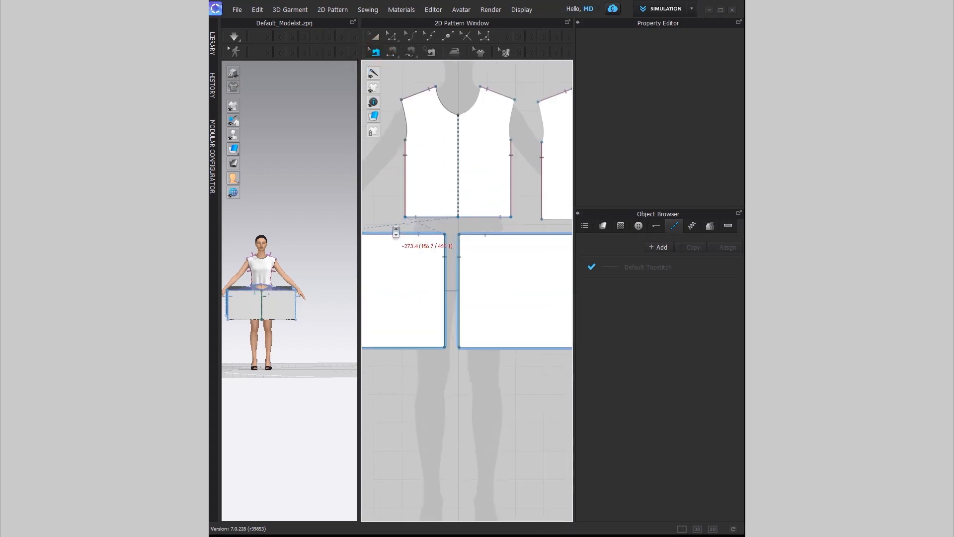
pyautogui.rightClick(413, 216)
pyautogui.click(430, 235)
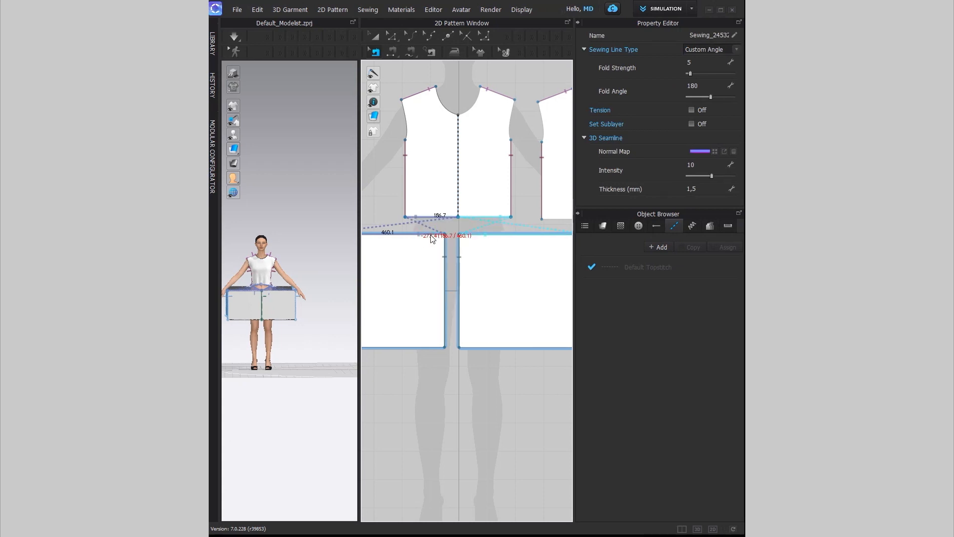
pyautogui.scroll(-4, 431, 239)
# Step: Segment-sew the remaining bodice hem to the skirt panel's top edge, then select both bodices
pyautogui.click(393, 51)
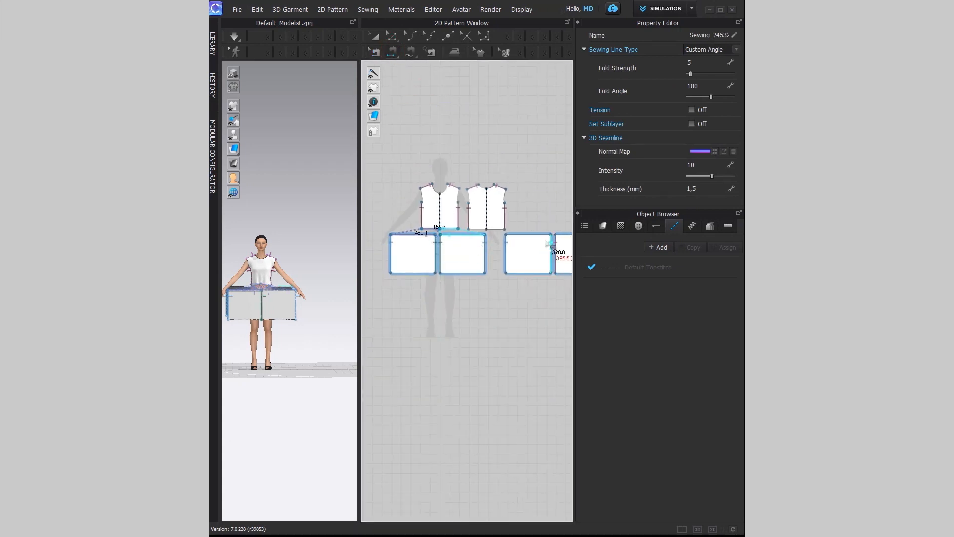
pyautogui.scroll(4, 427, 211)
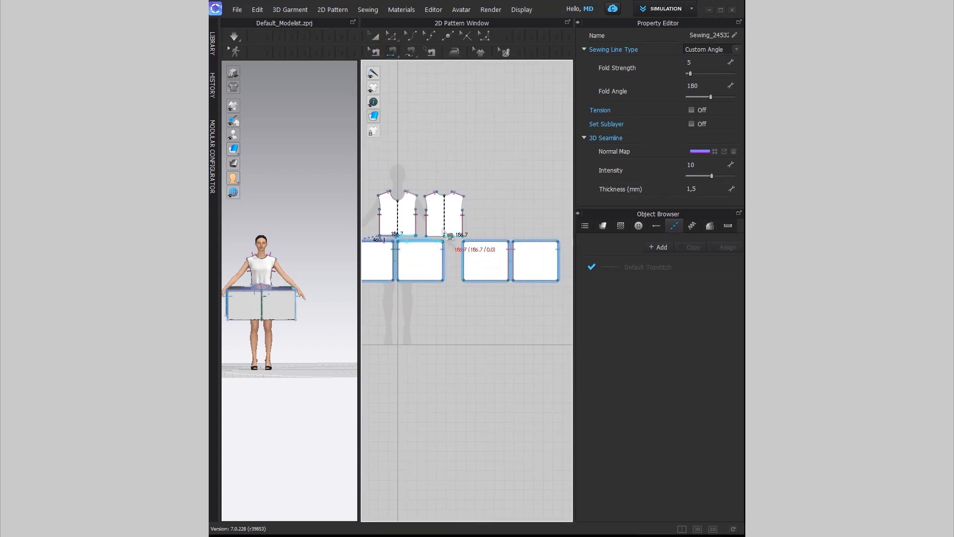
pyautogui.click(441, 244)
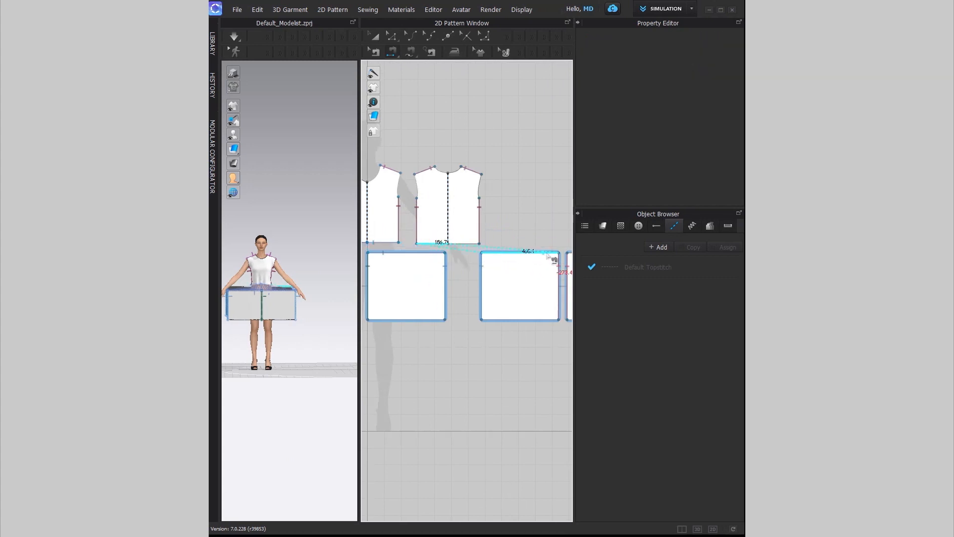
pyautogui.click(545, 253)
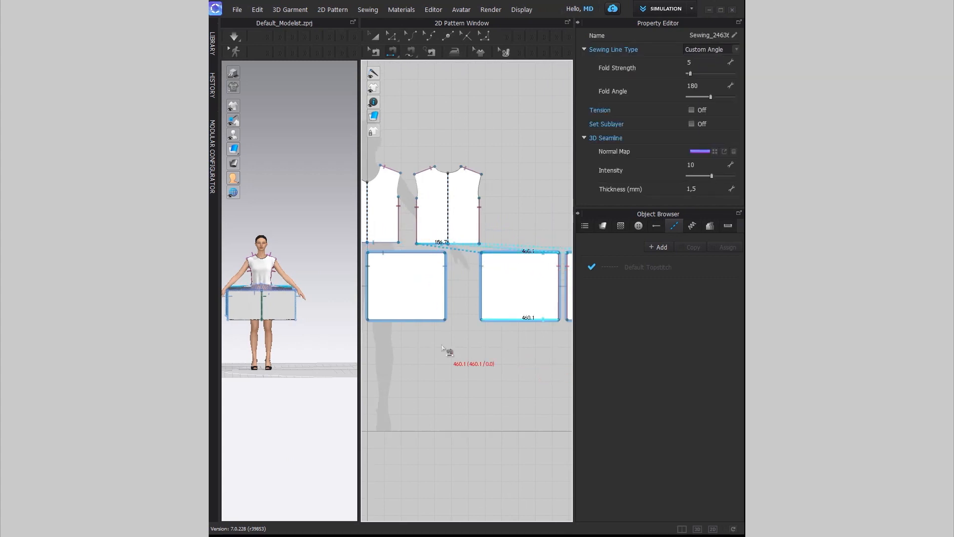
pyautogui.scroll(-3, 445, 348)
pyautogui.click(374, 36)
pyautogui.moveTo(374, 230); pyautogui.dragTo(475, 295)
# Step: Freeze both bodice pieces and drag the white skirt down to drape around the hips
pyautogui.rightClick(453, 282)
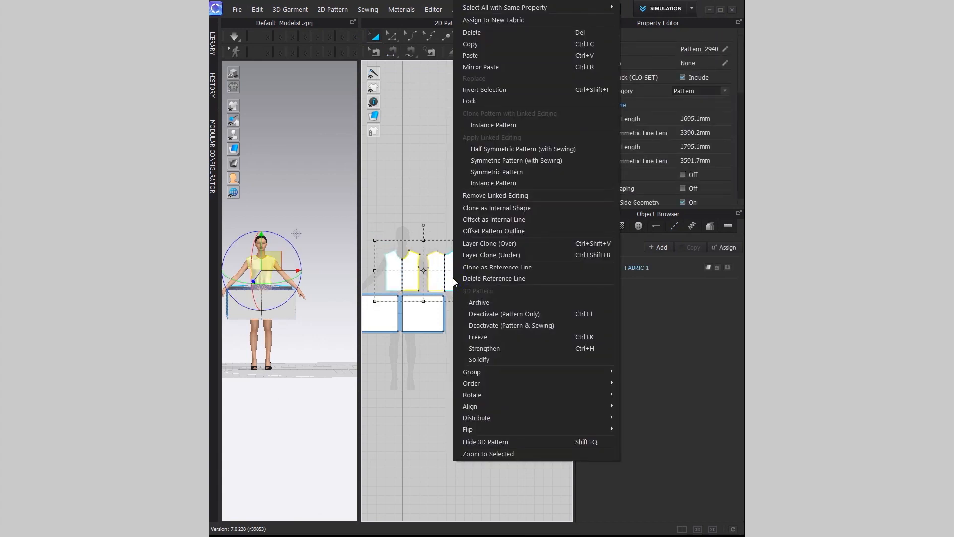
pyautogui.click(475, 326)
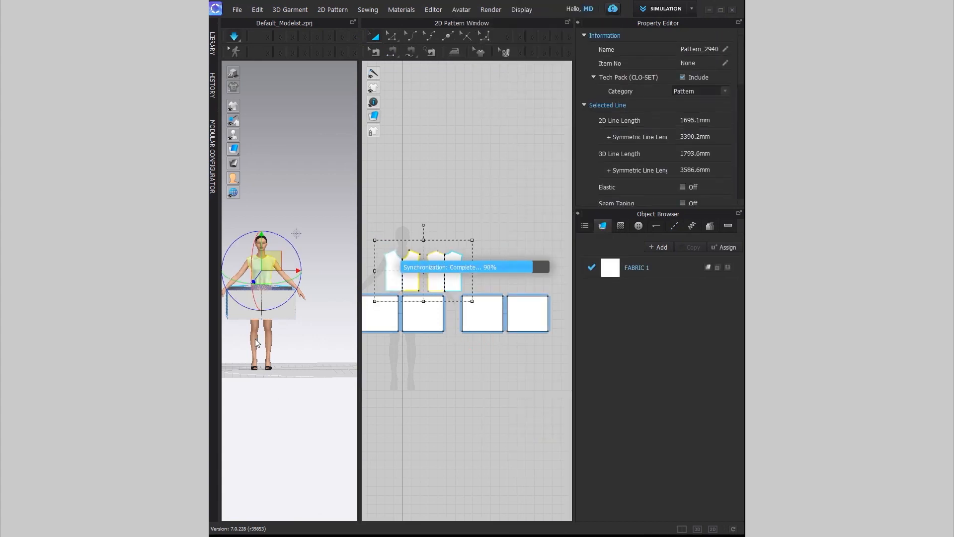
pyautogui.moveTo(277, 310); pyautogui.dragTo(257, 333)
pyautogui.click(419, 392)
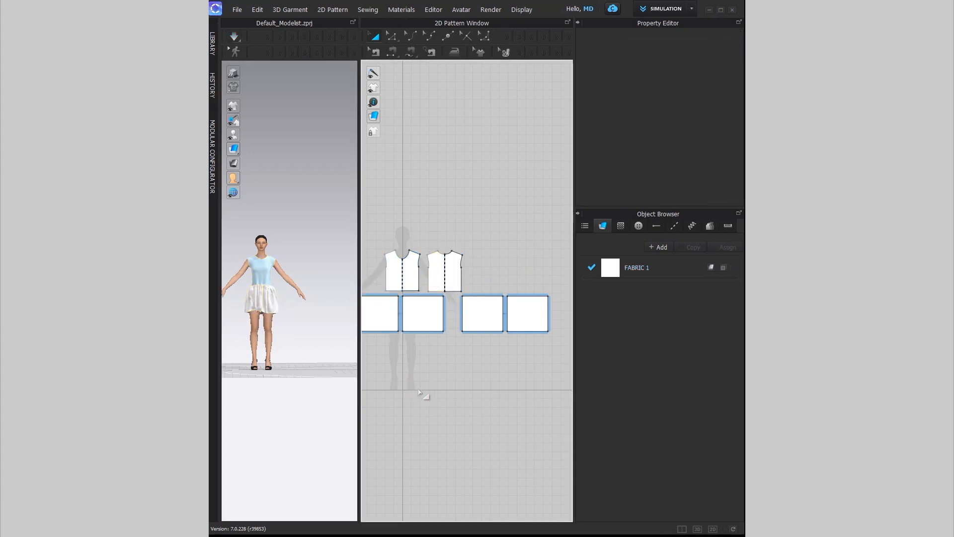
pyautogui.moveTo(419, 392); pyautogui.dragTo(463, 395, button='right')
pyautogui.moveTo(421, 238); pyautogui.dragTo(517, 301)
# Step: Unfreeze the bodice pieces so they simulate again
pyautogui.rightClick(485, 272)
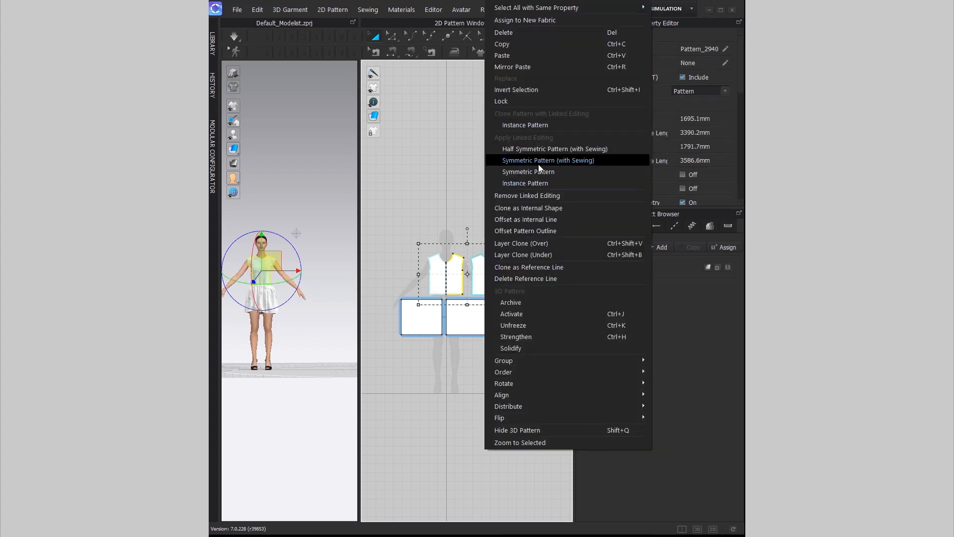
pyautogui.click(516, 325)
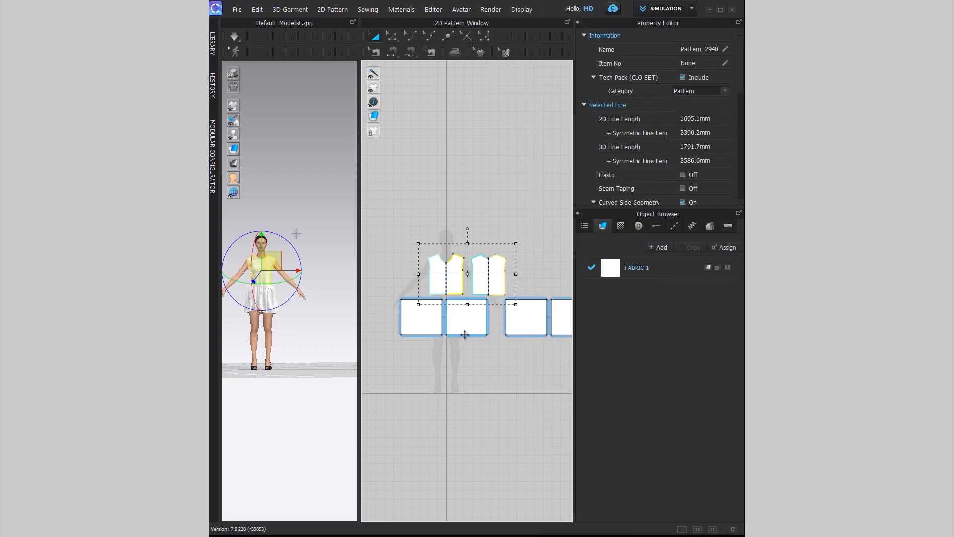
pyautogui.click(436, 362)
# Step: Make both bodice hem lines elastic with strength 14.4 and ratio 80
pyautogui.click(391, 37)
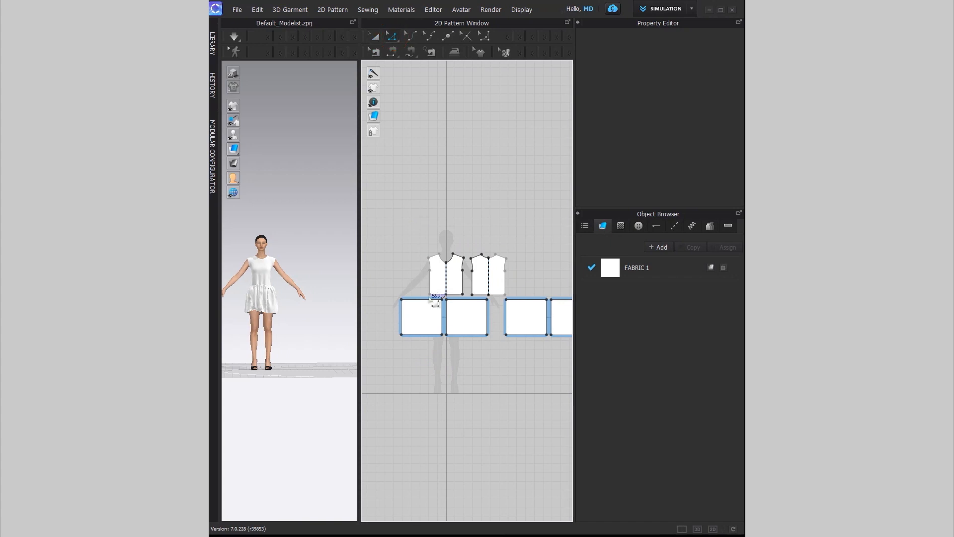
pyautogui.click(444, 293)
pyautogui.keyDown('shift'); pyautogui.click(480, 294); pyautogui.keyUp('shift')
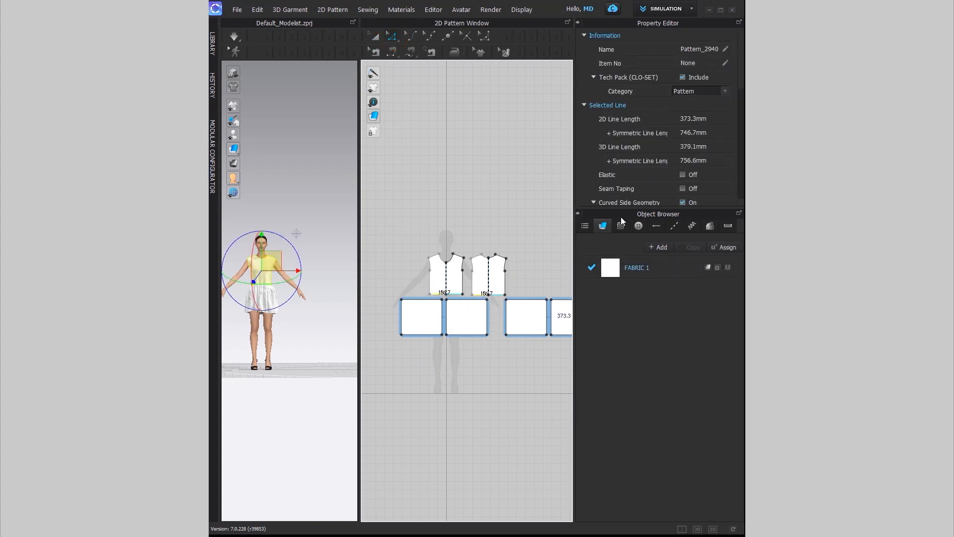
pyautogui.moveTo(622, 208); pyautogui.dragTo(633, 338)
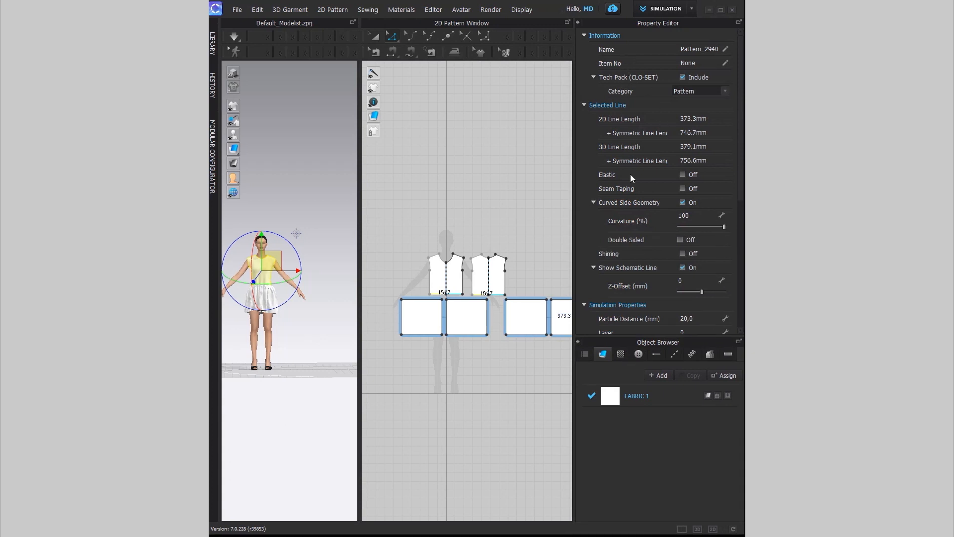
pyautogui.click(682, 174)
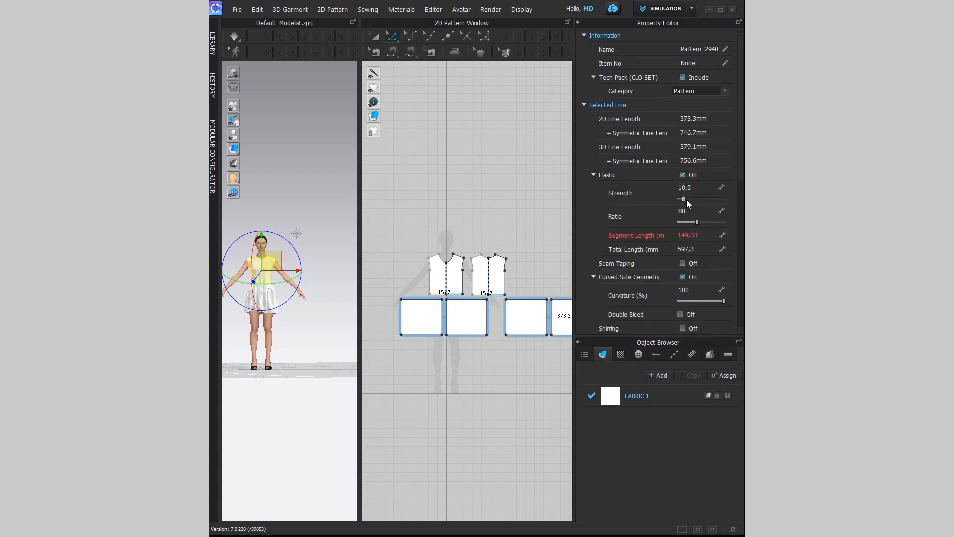
# Step: Simulate the dress and pull the left skirt panel down so it gathers
pyautogui.press('space')
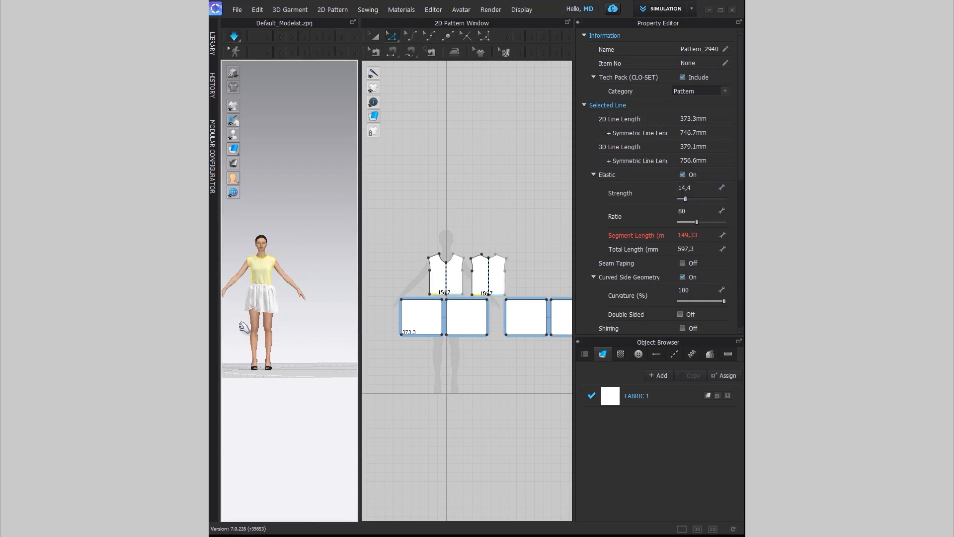
pyautogui.moveTo(247, 307); pyautogui.dragTo(235, 334)
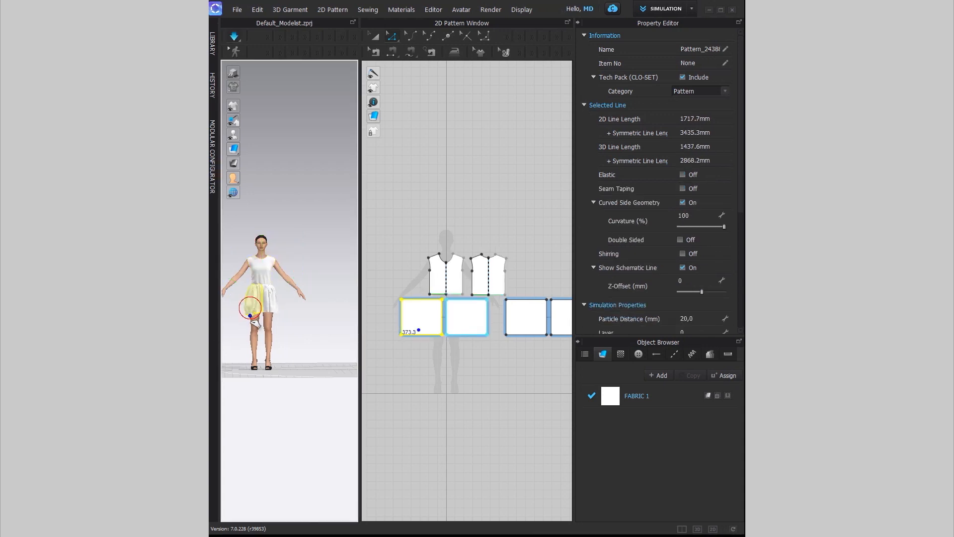
pyautogui.scroll(3, 278, 323)
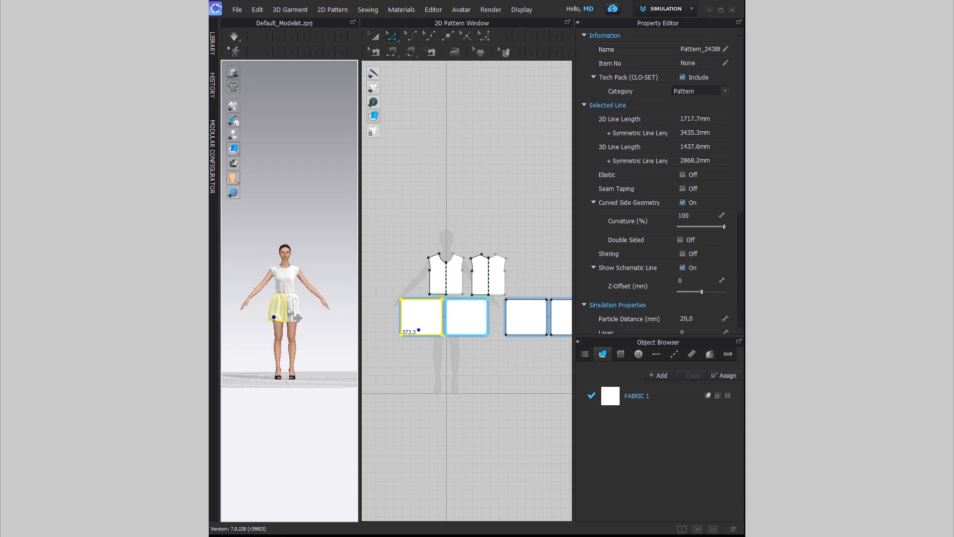
pyautogui.click(428, 371)
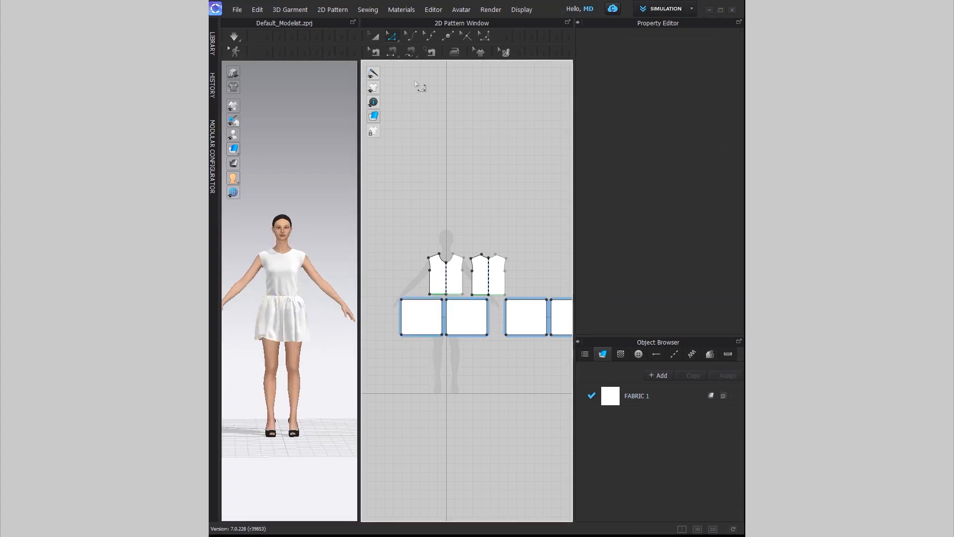
# Step: Change the 3D state of all four skirt panels and simulate the drape
pyautogui.scroll(-1, 440, 376)
pyautogui.moveTo(404, 368); pyautogui.dragTo(569, 317)
pyautogui.rightClick(311, 337)
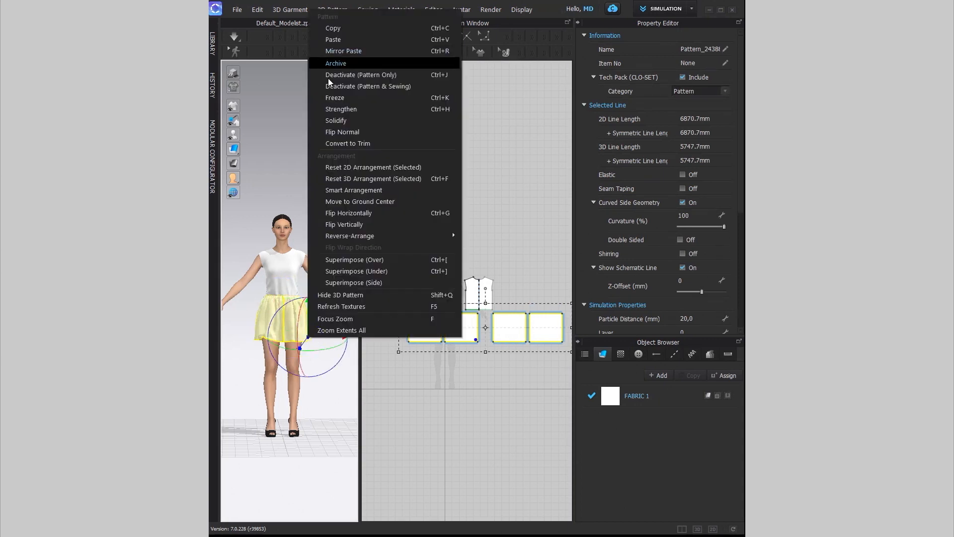
pyautogui.click(340, 111)
pyautogui.press('space')
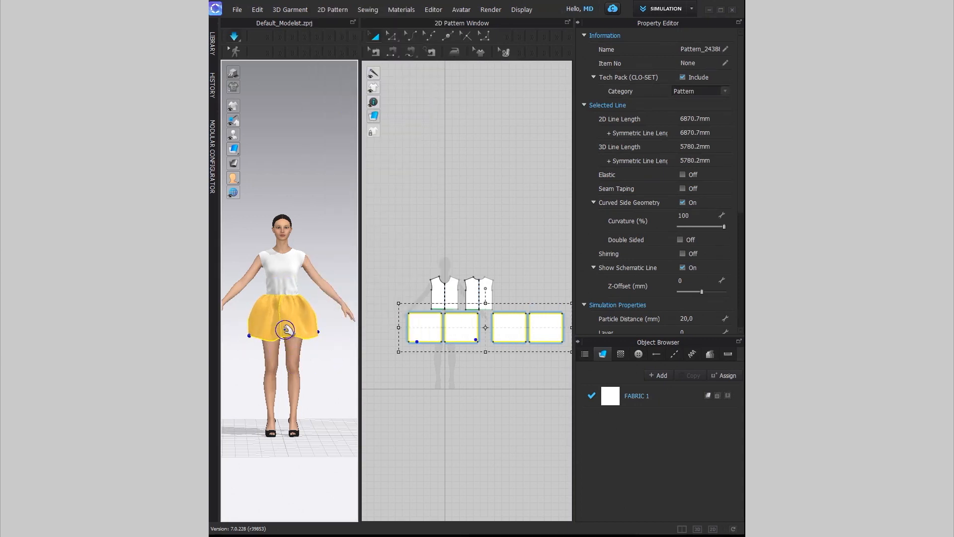
# Step: Solidify the skirt and pull its hem outward so it hangs in soft gathers
pyautogui.rightClick(286, 333)
pyautogui.click(362, 112)
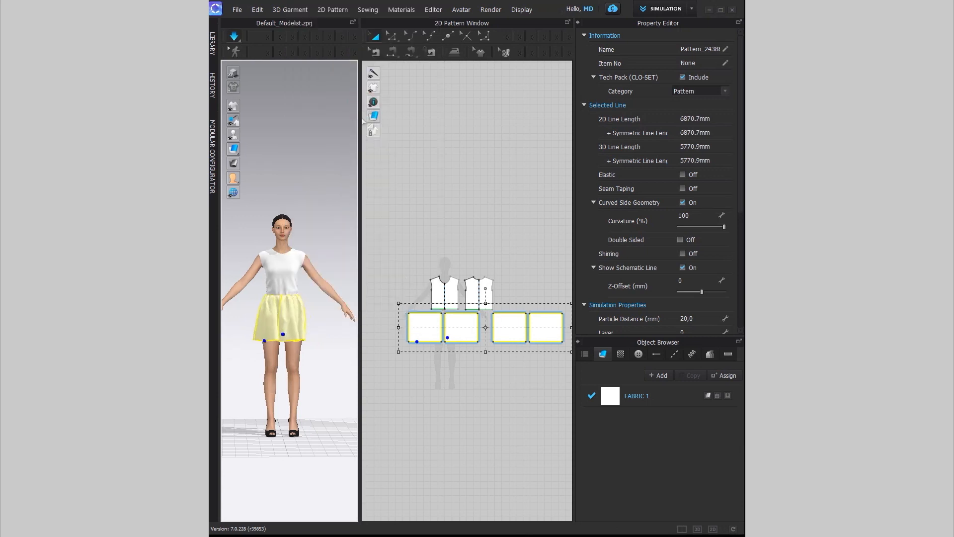
pyautogui.moveTo(261, 342); pyautogui.dragTo(251, 343)
pyautogui.click(378, 396)
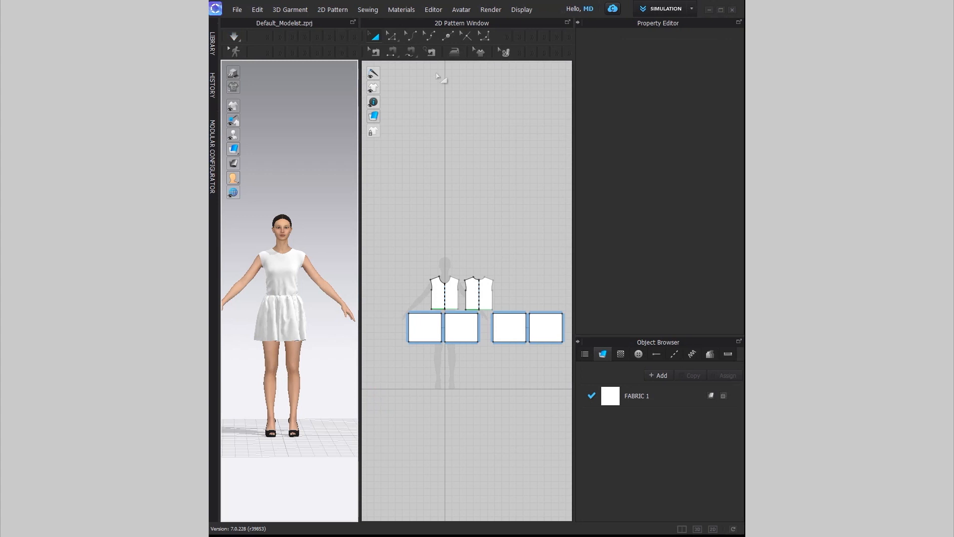
pyautogui.press('z')
pyautogui.scroll(2, 467, 334)
# Step: Merge each skirt pair along its centre seam into single panels, then tug the hem to resettle
pyautogui.rightClick(436, 328)
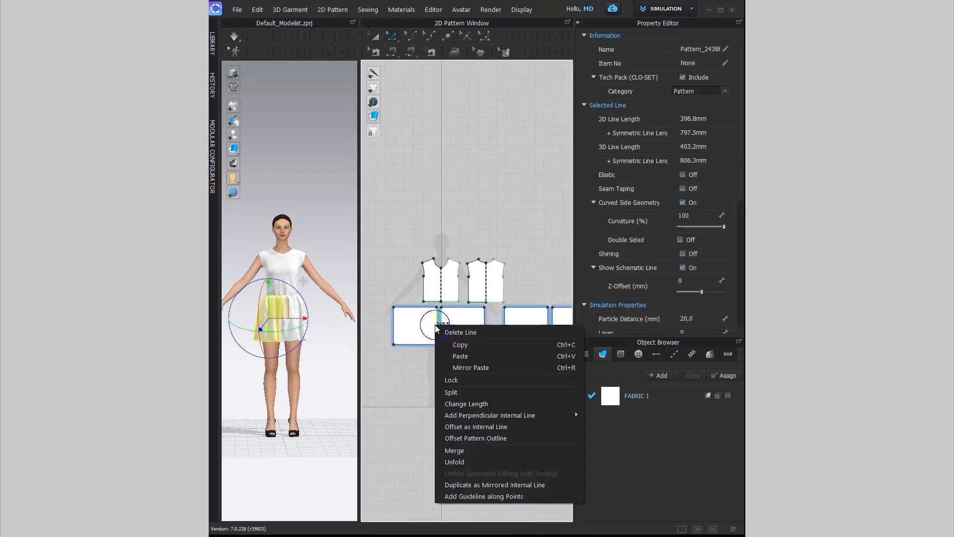
pyautogui.click(464, 450)
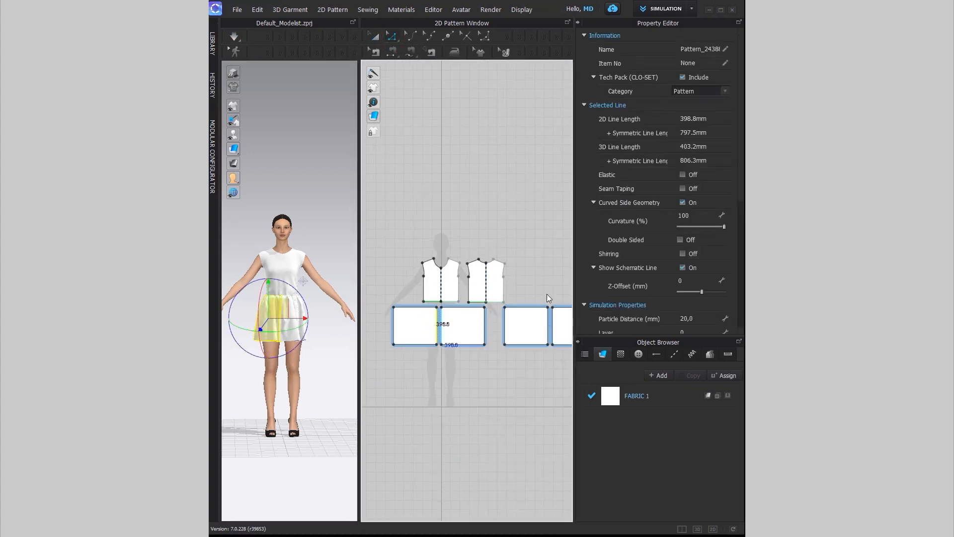
pyautogui.rightClick(548, 326)
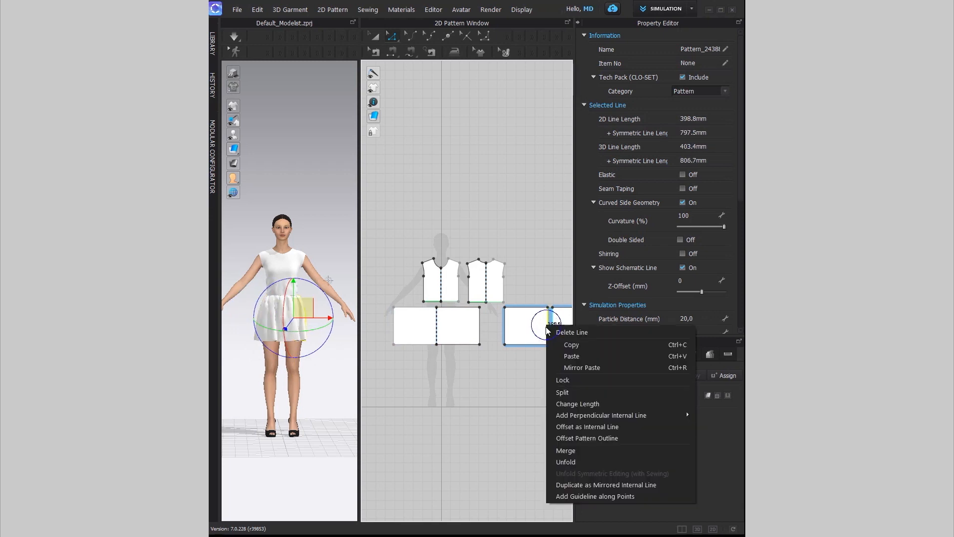
pyautogui.click(571, 451)
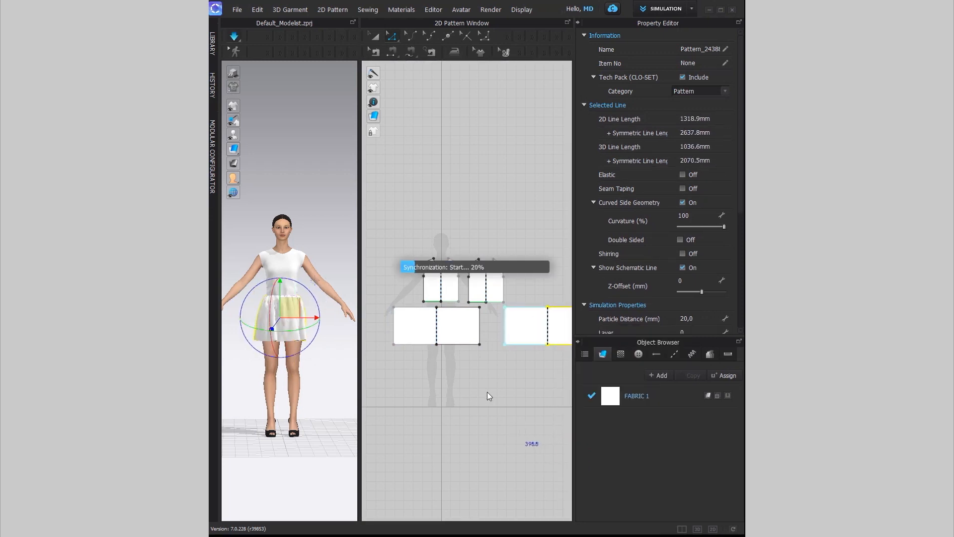
pyautogui.moveTo(249, 351); pyautogui.dragTo(249, 354)
pyautogui.moveTo(304, 335); pyautogui.dragTo(319, 339)
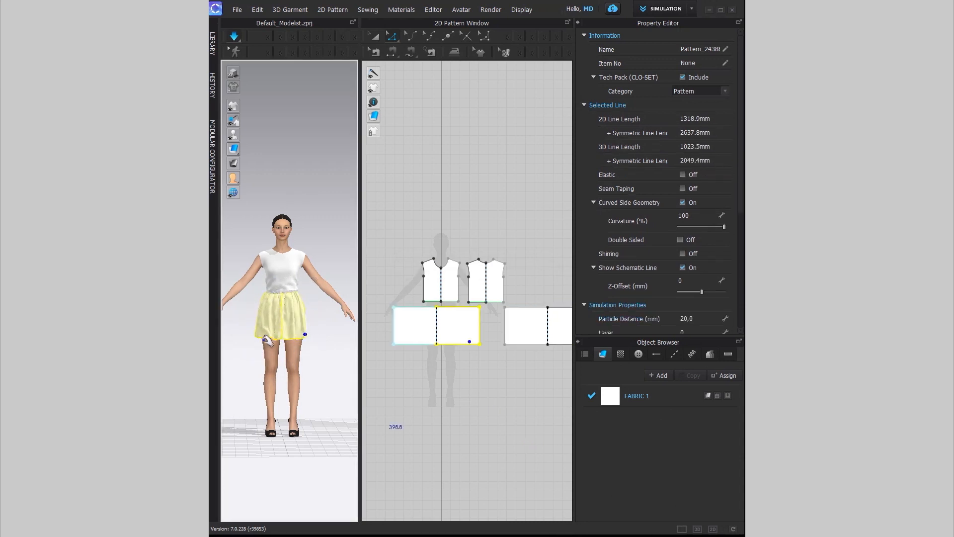
pyautogui.click(453, 408)
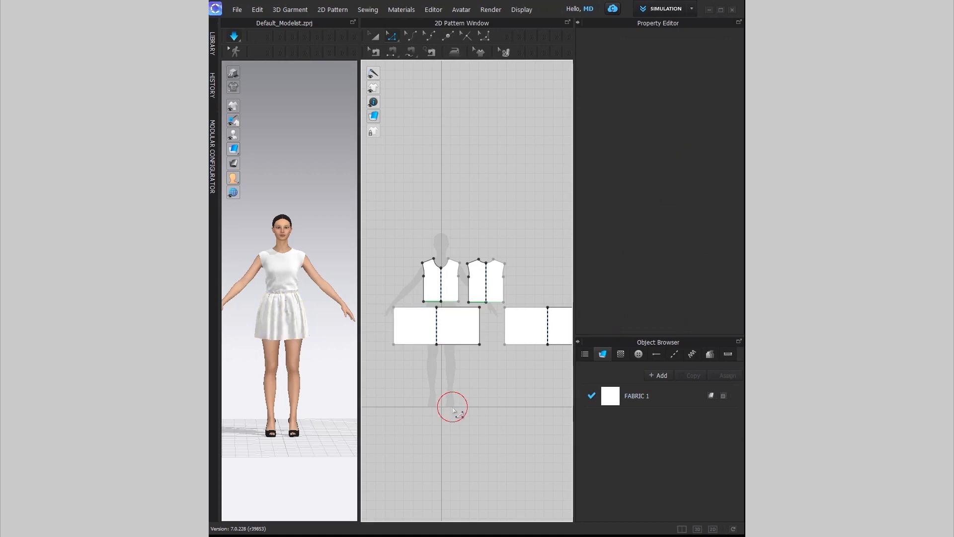
# Step: Orbit around the dress and widen the 3D view beside the patterns
pyautogui.moveTo(315, 379); pyautogui.dragTo(283, 422, button='right')
pyautogui.moveTo(360, 356); pyautogui.dragTo(407, 319)
pyautogui.scroll(5, 326, 318)
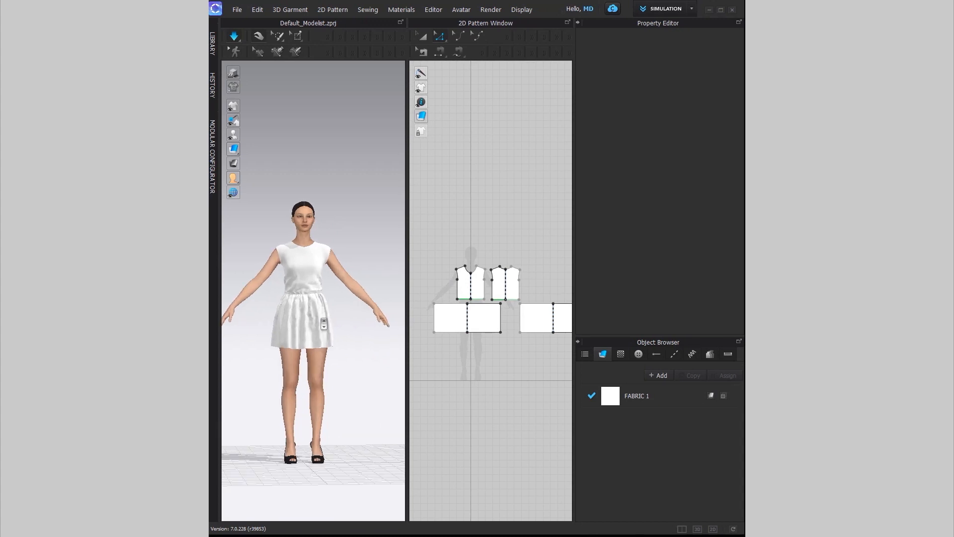
pyautogui.scroll(-2, 325, 308)
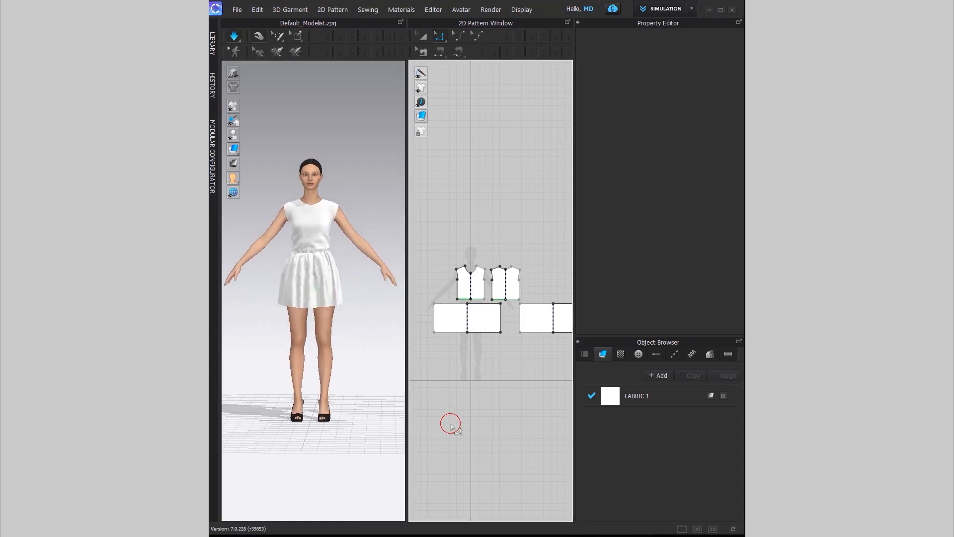
pyautogui.scroll(-3, 494, 386)
# Step: Give all pattern pieces a 10 mm particle distance and re-simulate the dress
pyautogui.moveTo(445, 279); pyautogui.dragTo(567, 376)
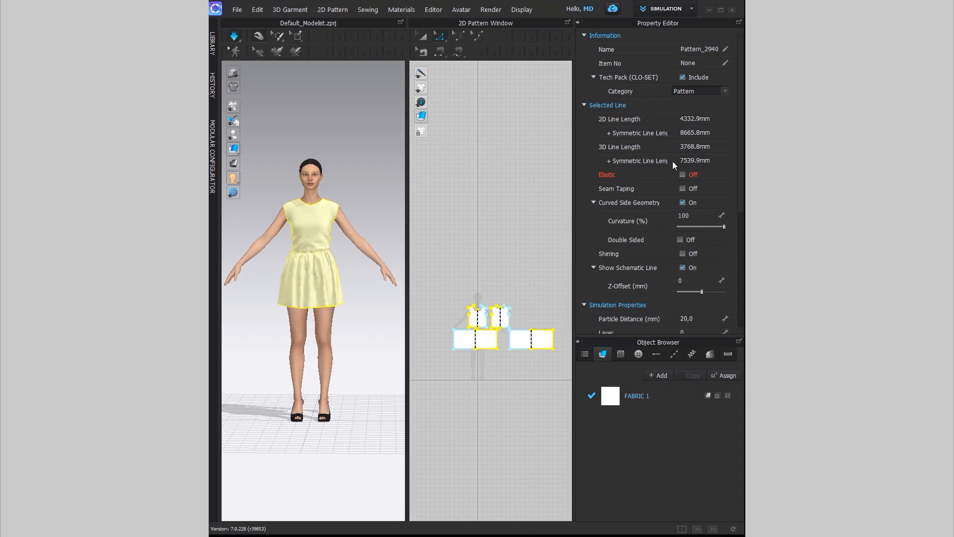
pyautogui.scroll(-3, 651, 250)
pyautogui.click(698, 228)
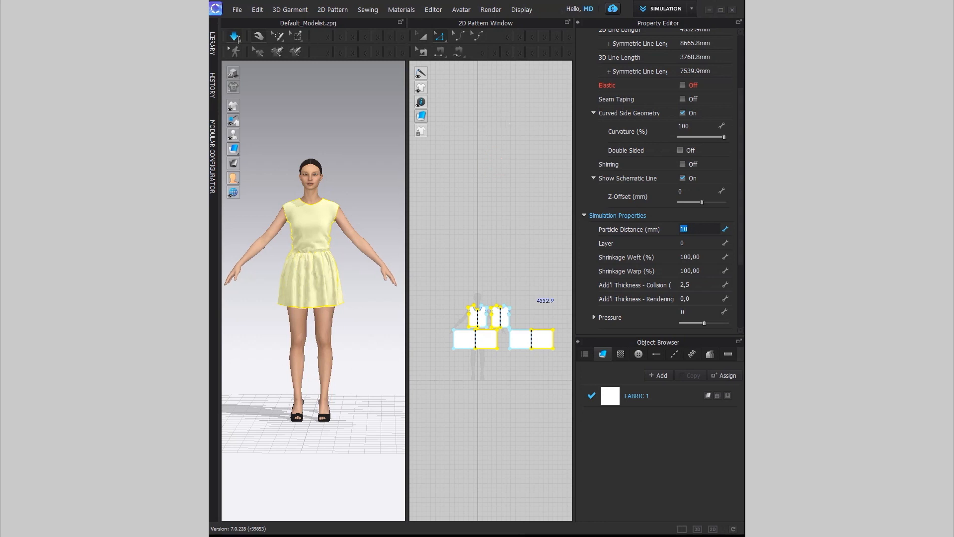
pyautogui.click(258, 37)
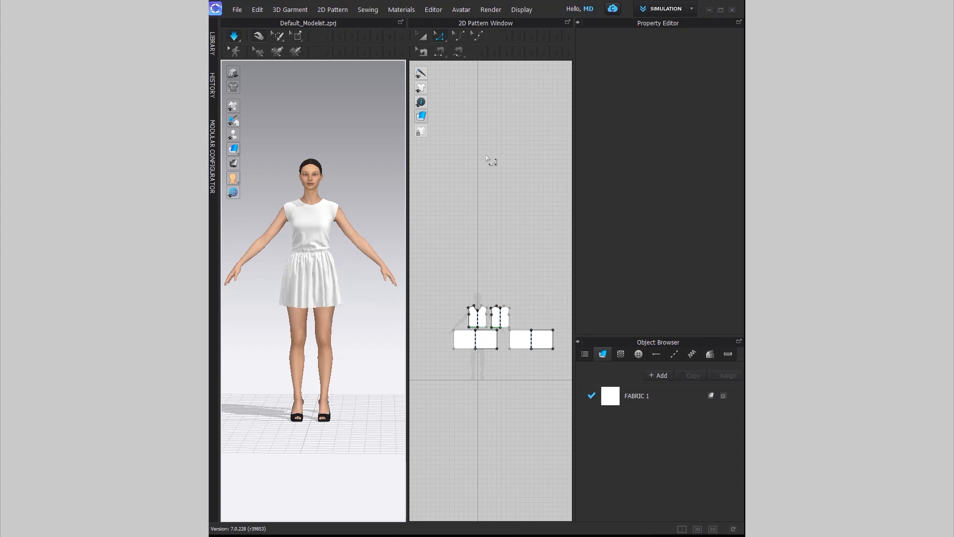
# Step: Set weft and warp shrinkage to 103% on all four pattern pieces
pyautogui.press('space')
pyautogui.press('a')
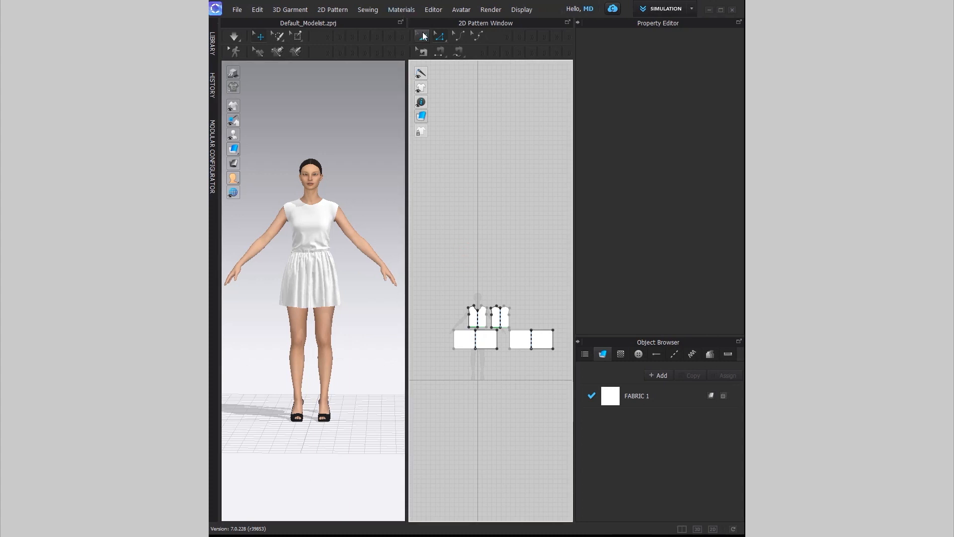
pyautogui.moveTo(432, 266); pyautogui.dragTo(570, 393)
pyautogui.click(704, 255)
pyautogui.write('103')
pyautogui.click(711, 272)
pyautogui.write('103')
pyautogui.press('Return')
# Step: Re-simulate the dress, settle the skirt hem, and open the Avatar library
pyautogui.press('space')
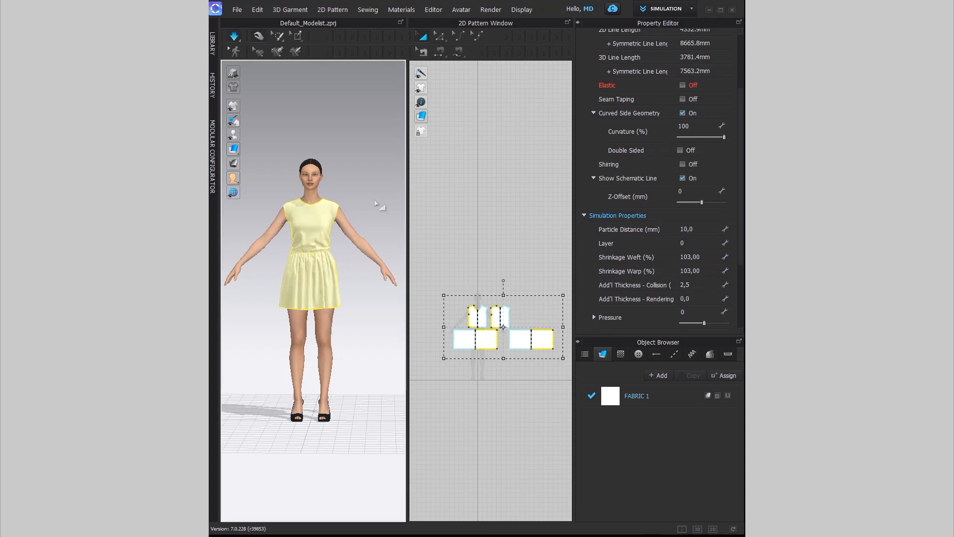
pyautogui.moveTo(339, 306); pyautogui.dragTo(356, 337)
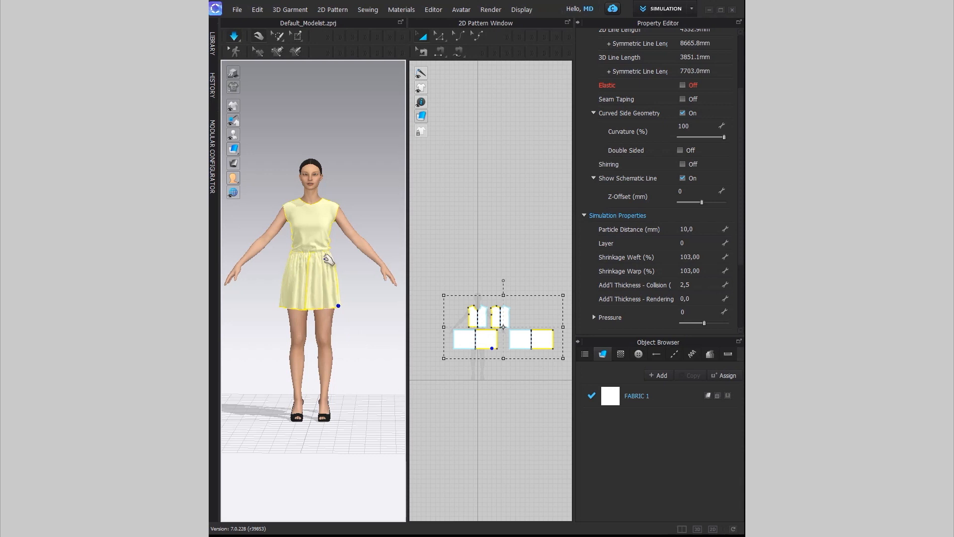
pyautogui.click(213, 45)
pyautogui.click(230, 74)
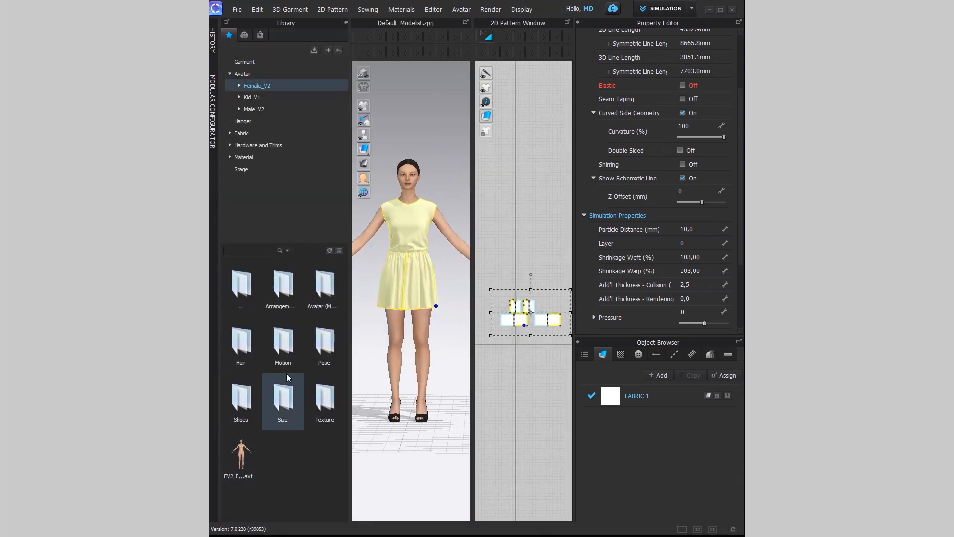
# Step: Apply a Female_V2 pose file so the avatar lowers its arms, then close the library
pyautogui.doubleClick(328, 350)
pyautogui.moveTo(241, 343); pyautogui.dragTo(407, 270)
pyautogui.click(482, 302)
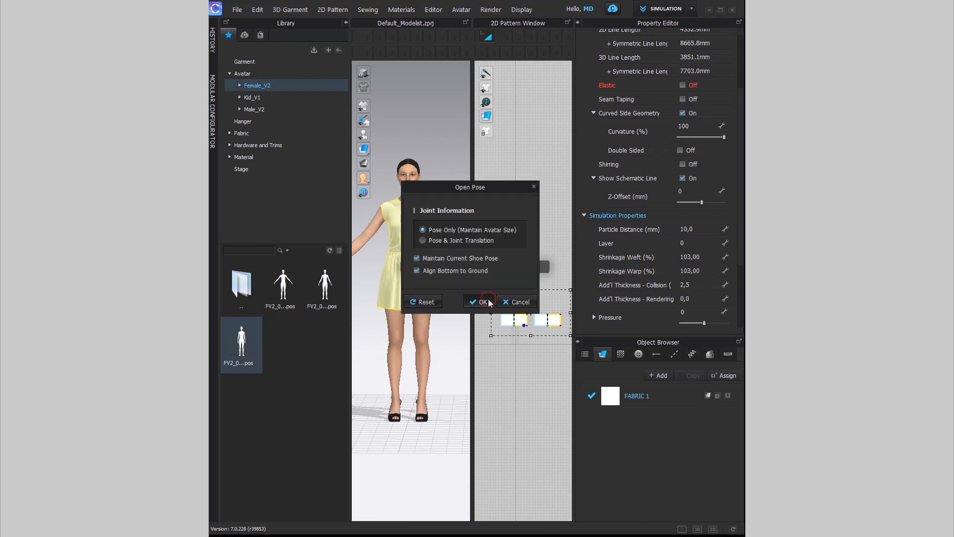
pyautogui.click(345, 22)
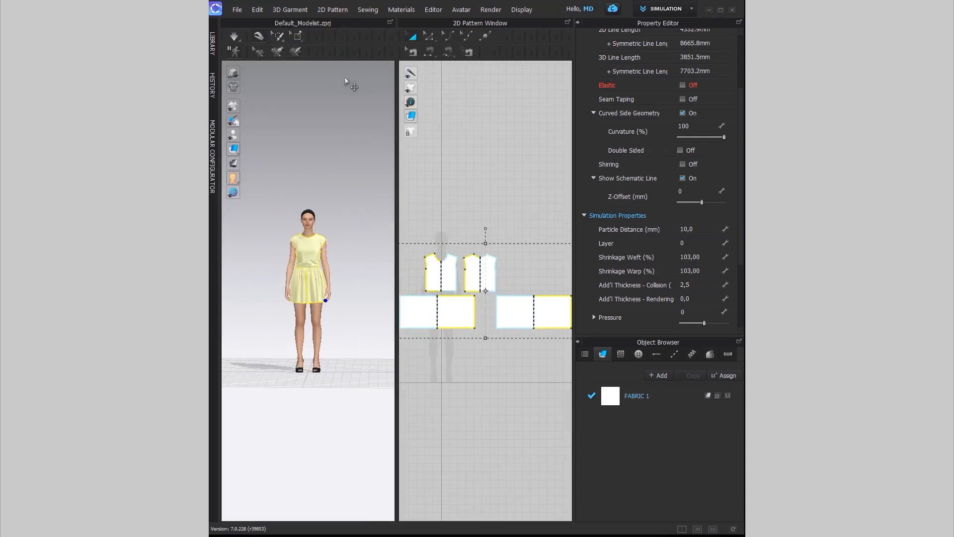
pyautogui.scroll(2, 313, 279)
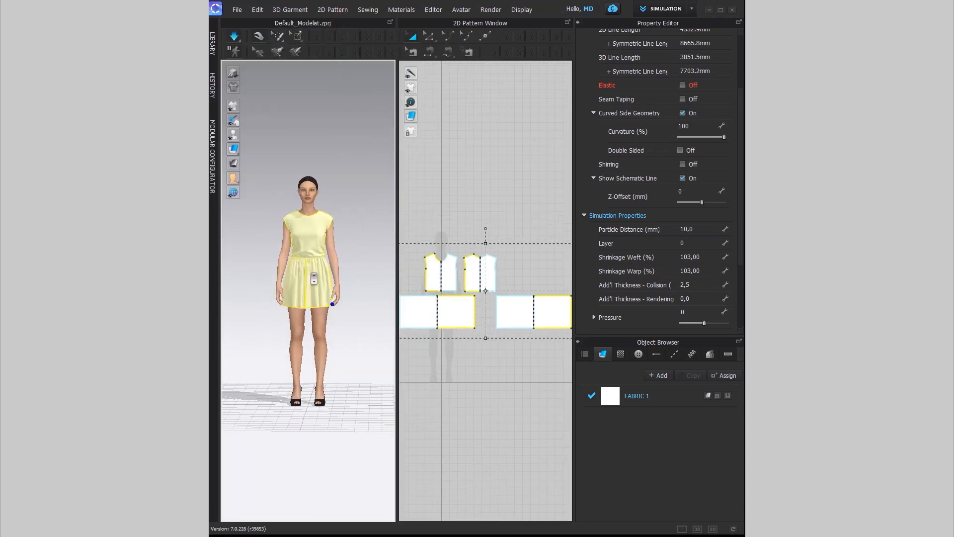
# Step: Widen the 3D view, check the dress from behind, and pause the simulation
pyautogui.moveTo(396, 228); pyautogui.dragTo(519, 228)
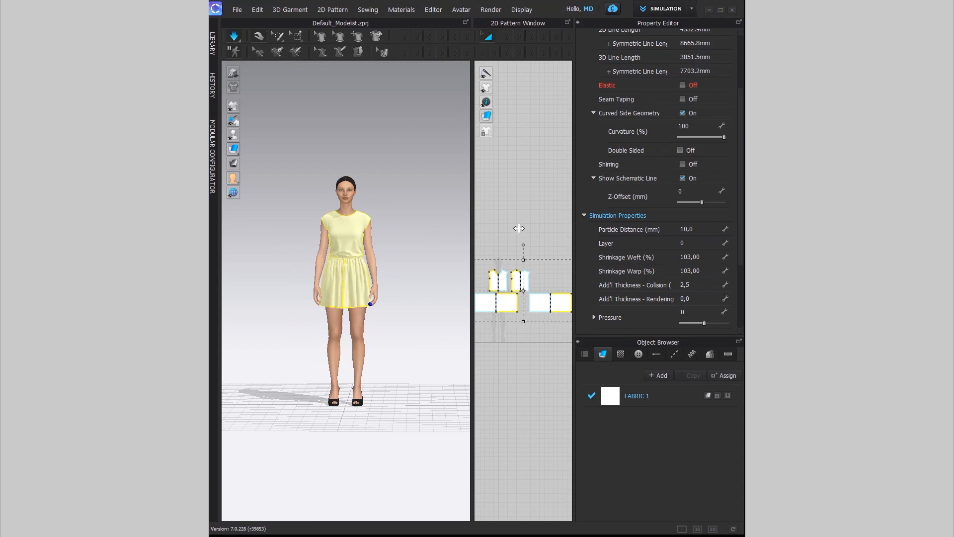
pyautogui.scroll(5, 340, 245)
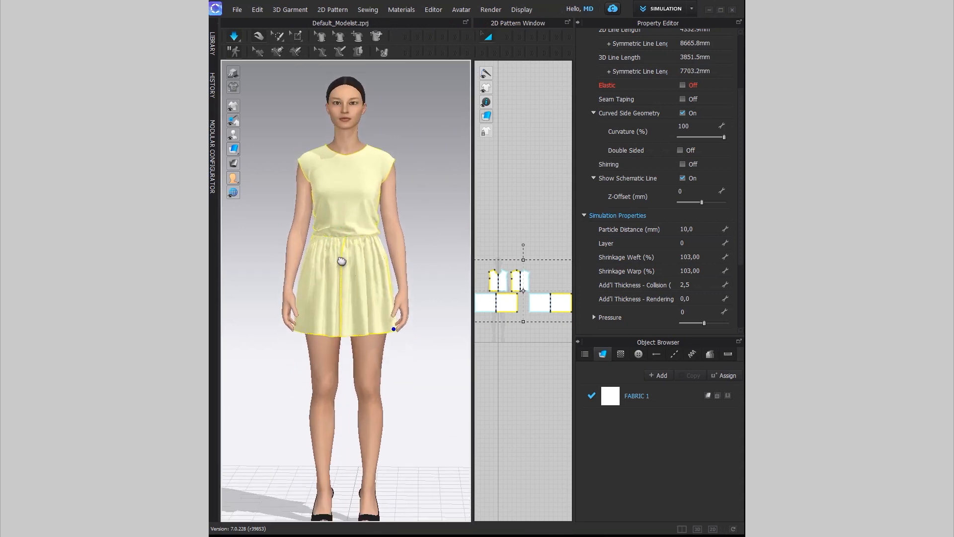
pyautogui.moveTo(379, 272); pyautogui.dragTo(345, 274, button='right')
pyautogui.press('space')
# Step: Set FABRIC 1's colour to navy YKK 220 (213F7A) so the dress turns navy
pyautogui.click(619, 401)
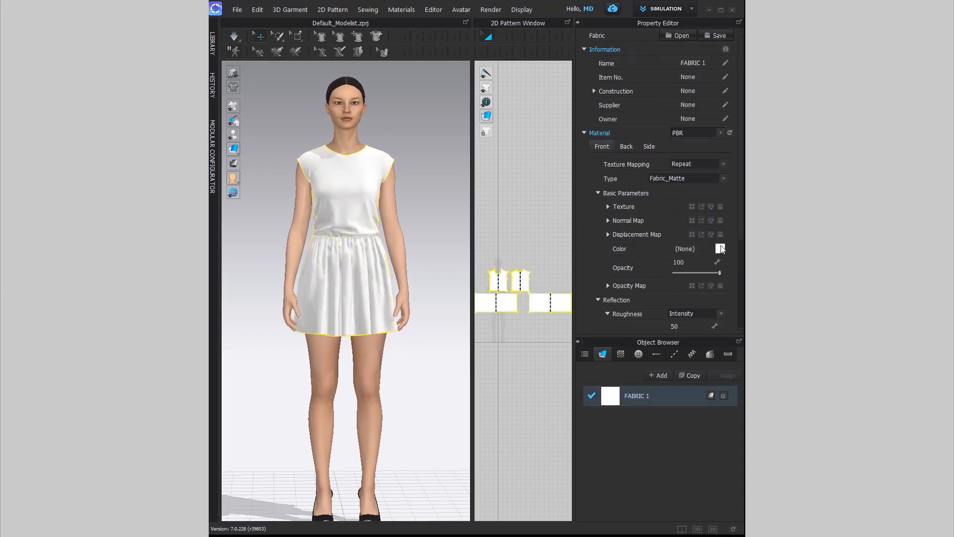
pyautogui.click(720, 249)
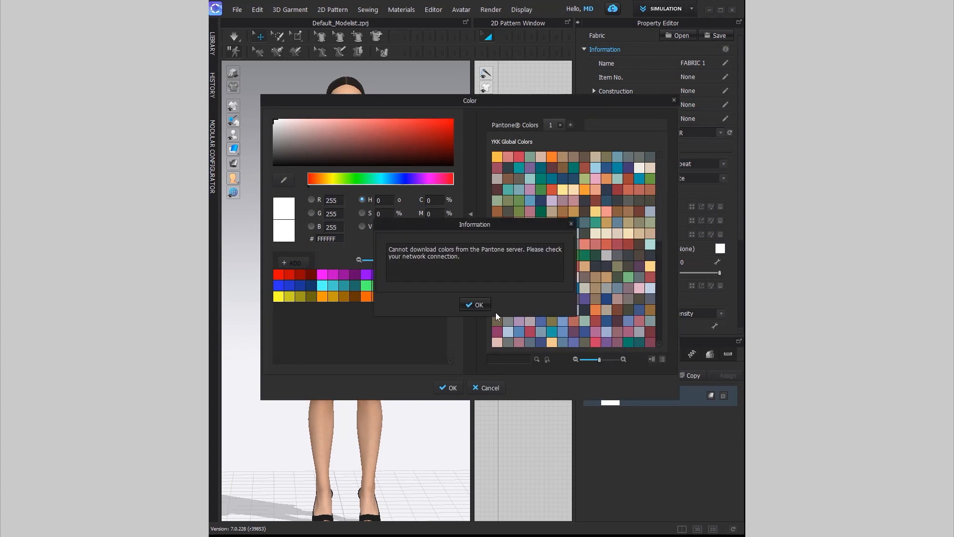
pyautogui.click(475, 304)
pyautogui.click(606, 299)
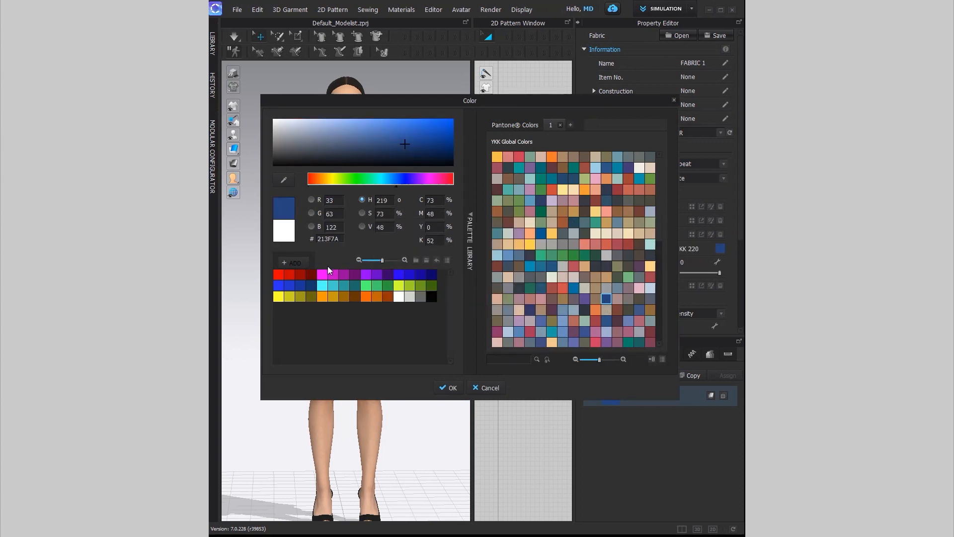
pyautogui.click(447, 388)
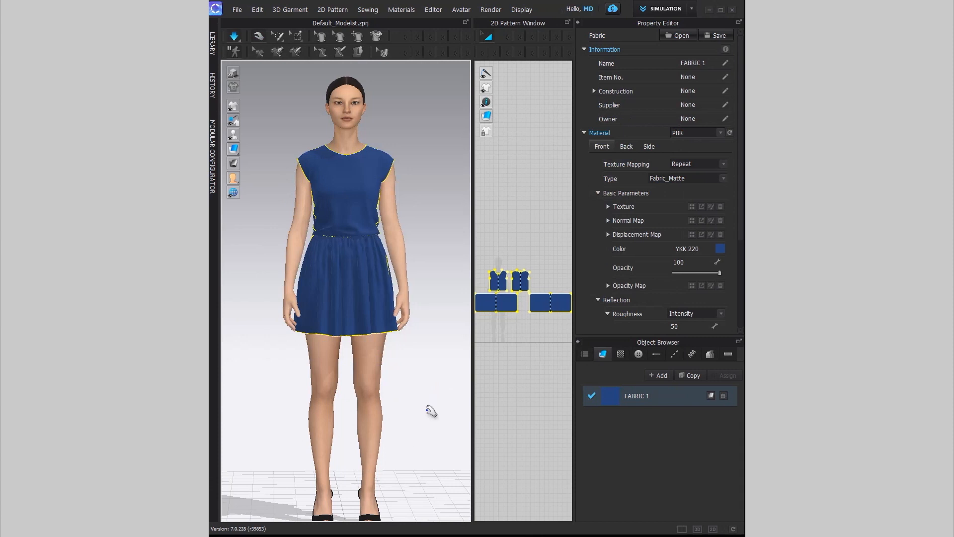
pyautogui.click(430, 425)
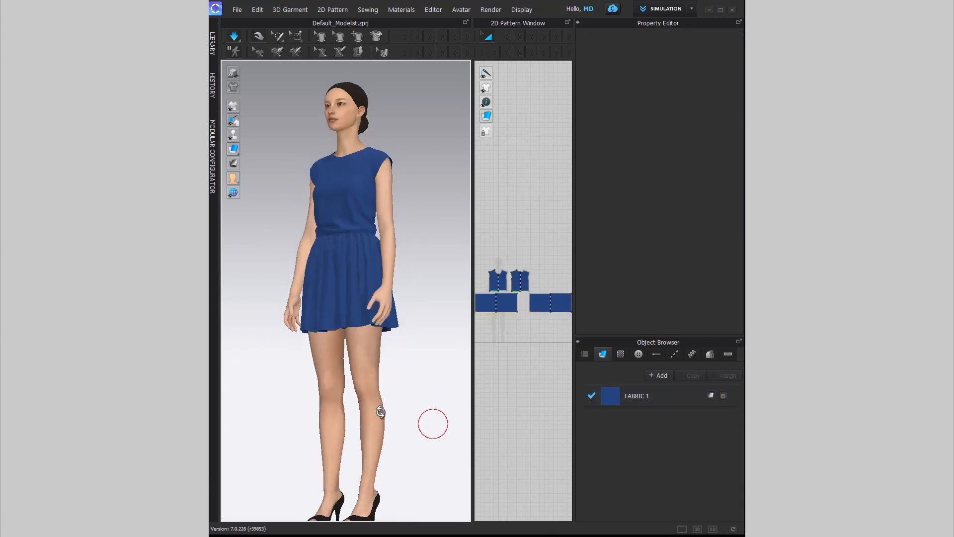
pyautogui.press('space')
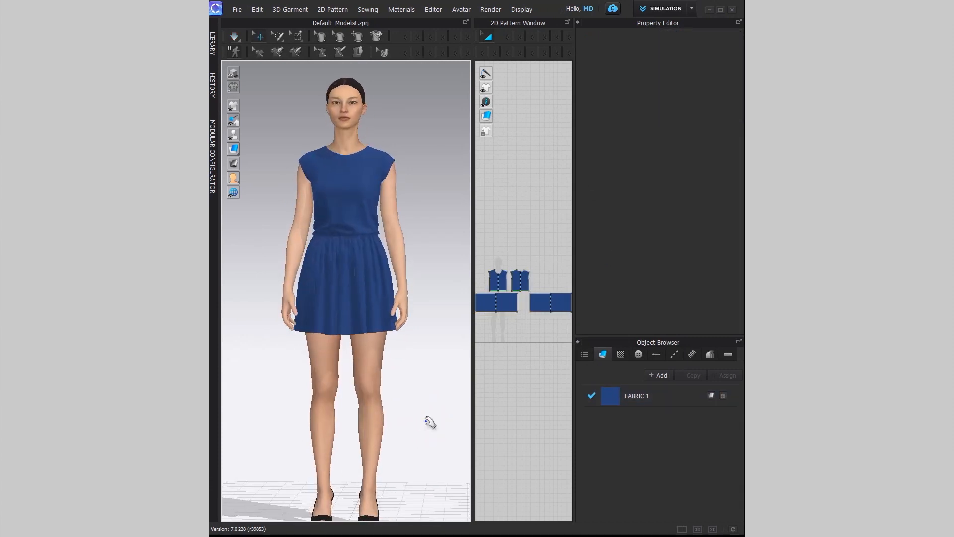